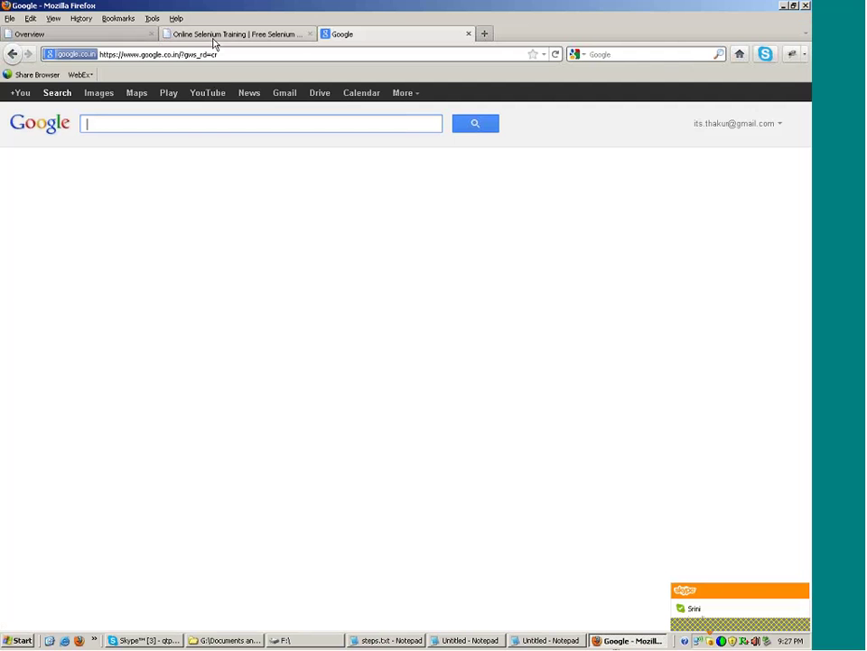
Examine the Training Video 1 Java Introduction and Training Video 2 Loops, Arrays and Functions entries on the Online Selenium Training page.
click(214, 39)
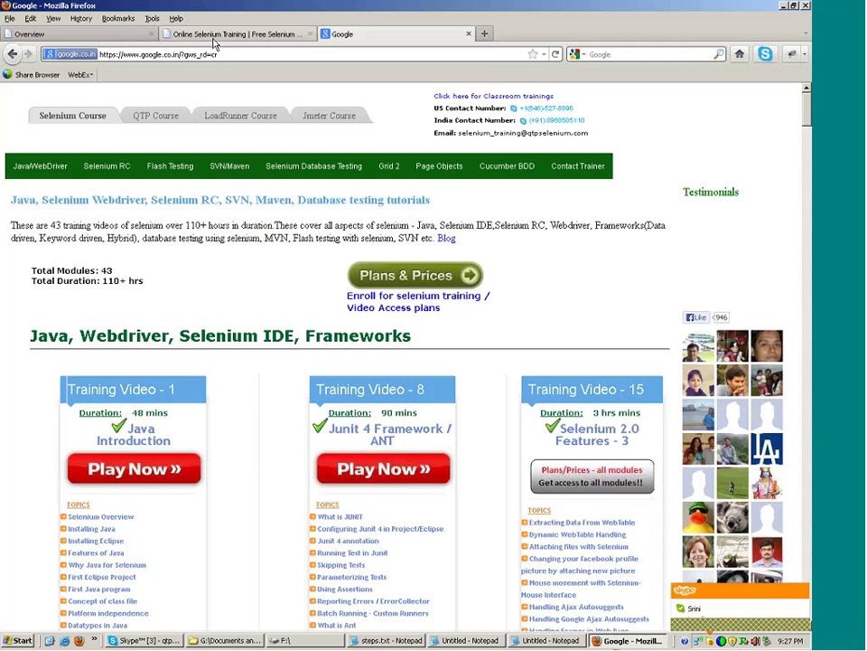
scroll(241, 398, down, 1)
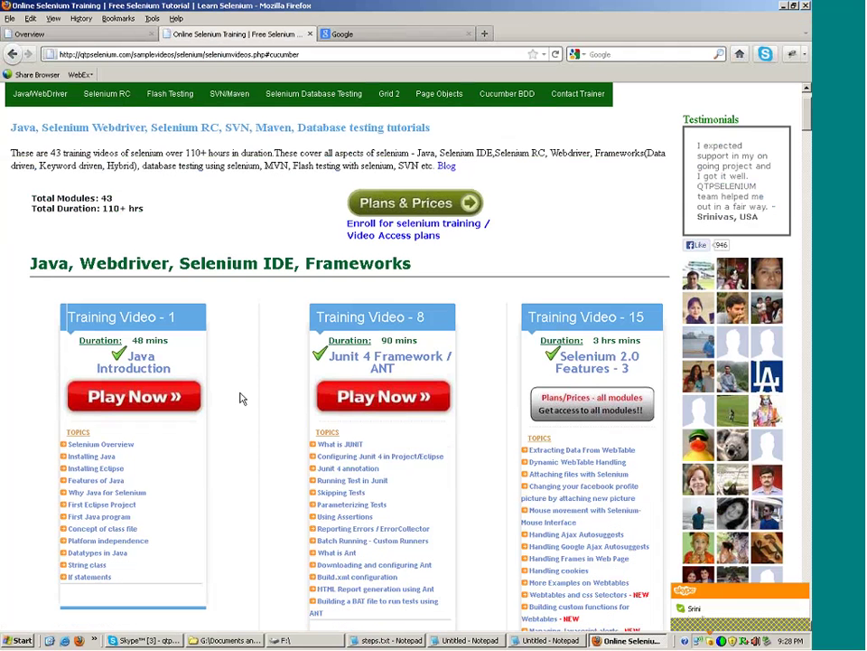
scroll(91, 170, down, 2)
drag(92, 171, 176, 172)
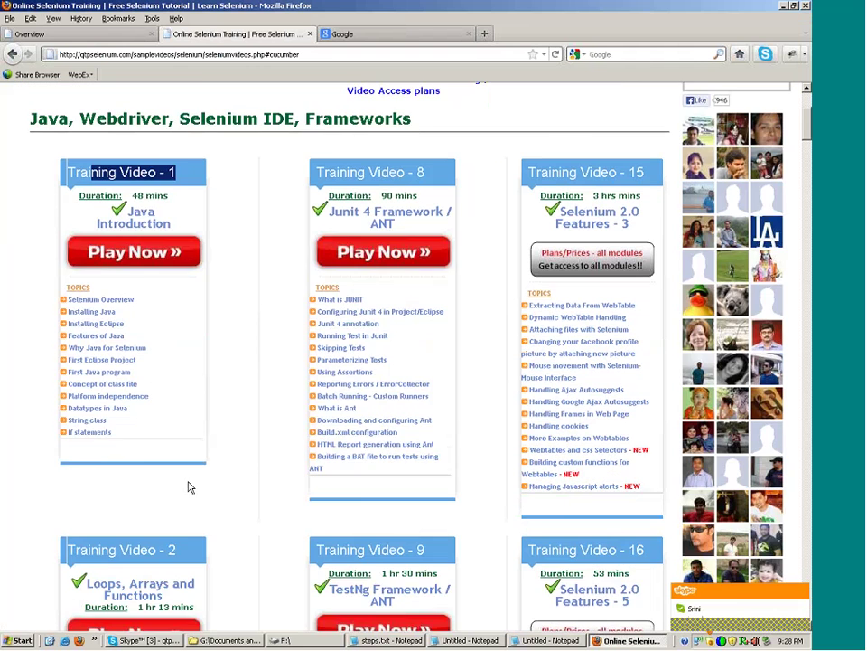
scroll(190, 487, down, 1)
triple_click(190, 481)
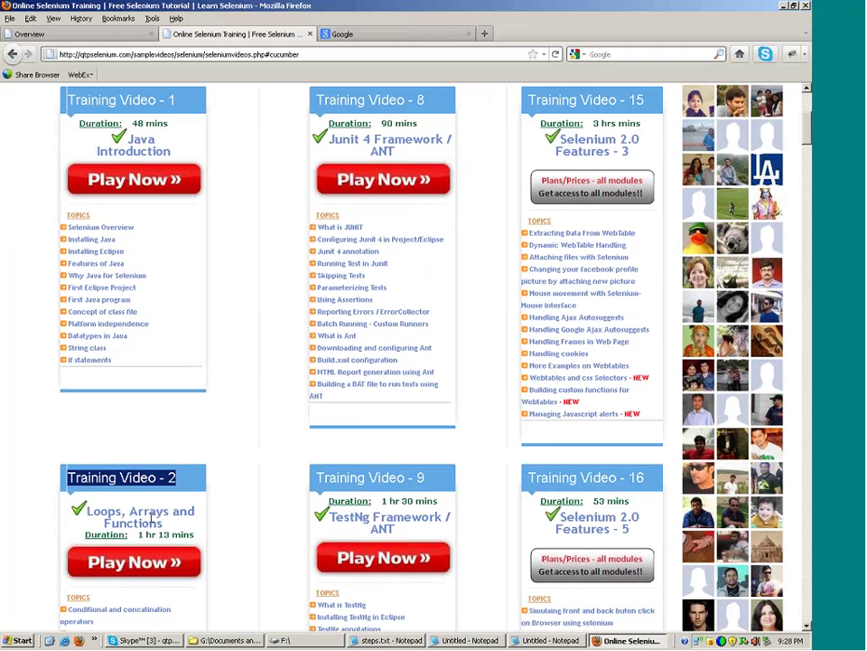
scroll(151, 515, down, 1)
double_click(149, 438)
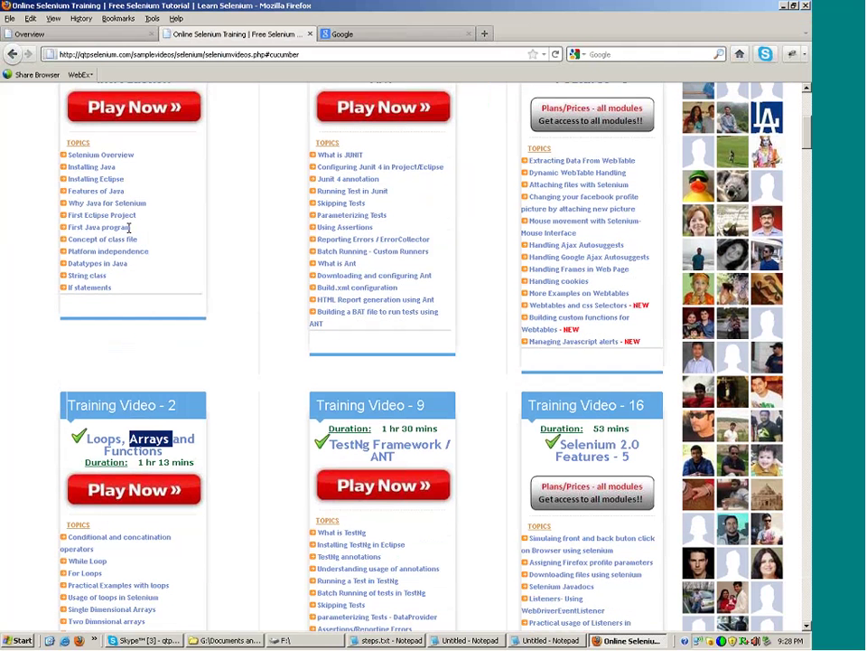
scroll(129, 228, up, 2)
double_click(137, 211)
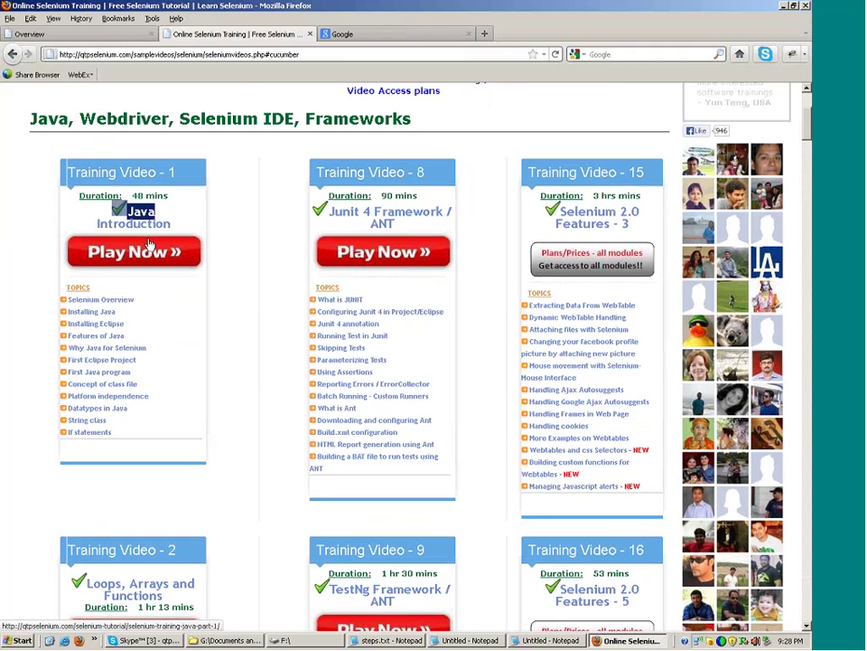
Search Google for "download eclipse" and open the Eclipse Downloads page, highlighting the Windows downloads of Eclipse IDE for Java EE Developers.
key(ctrl+Tab)
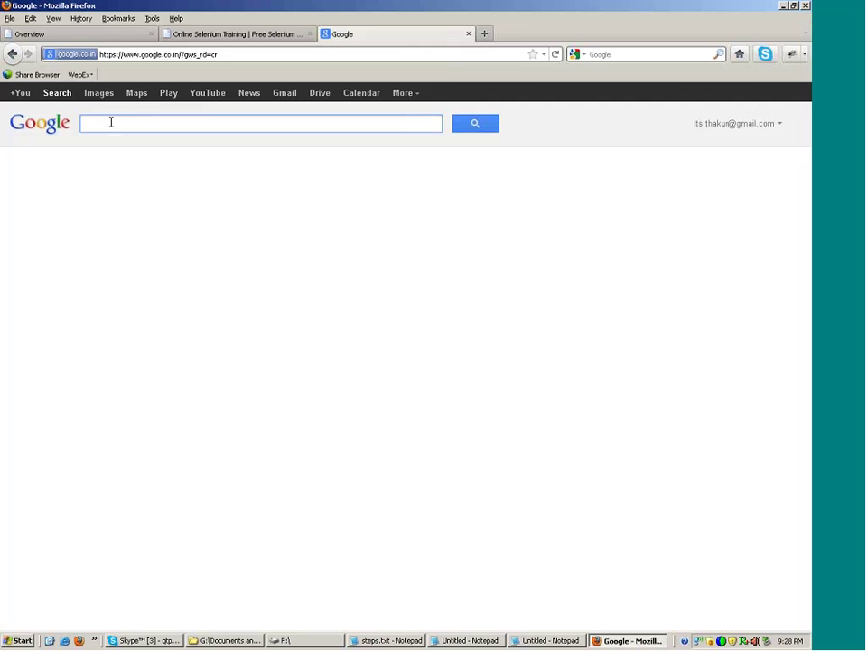
text(download ec)
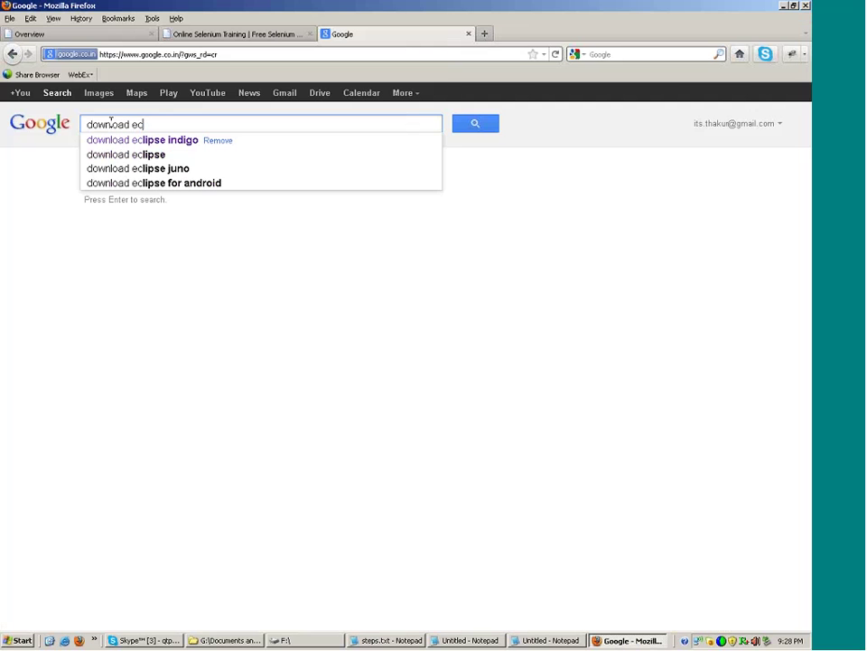
text(lipse)
key(Return)
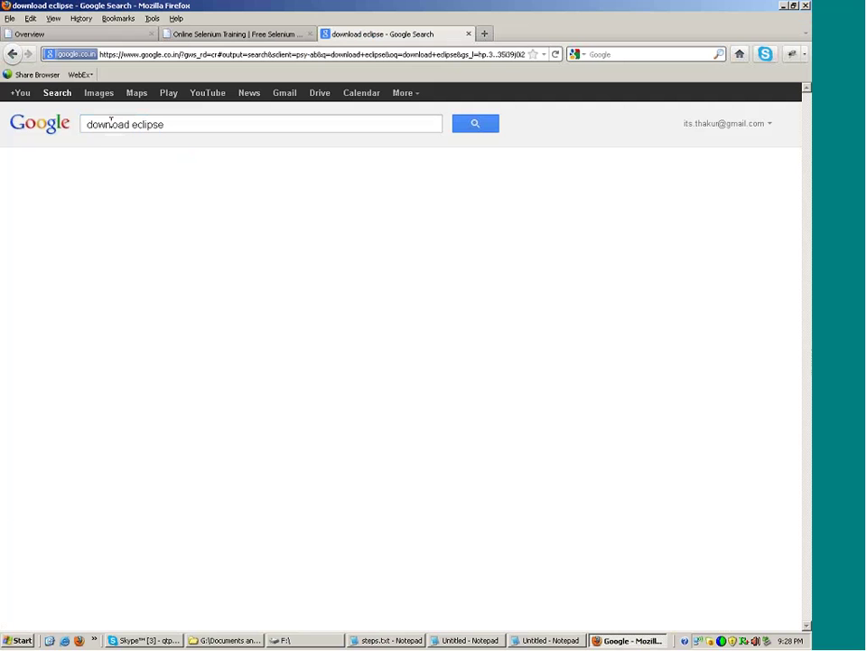
drag(185, 208, 78, 214)
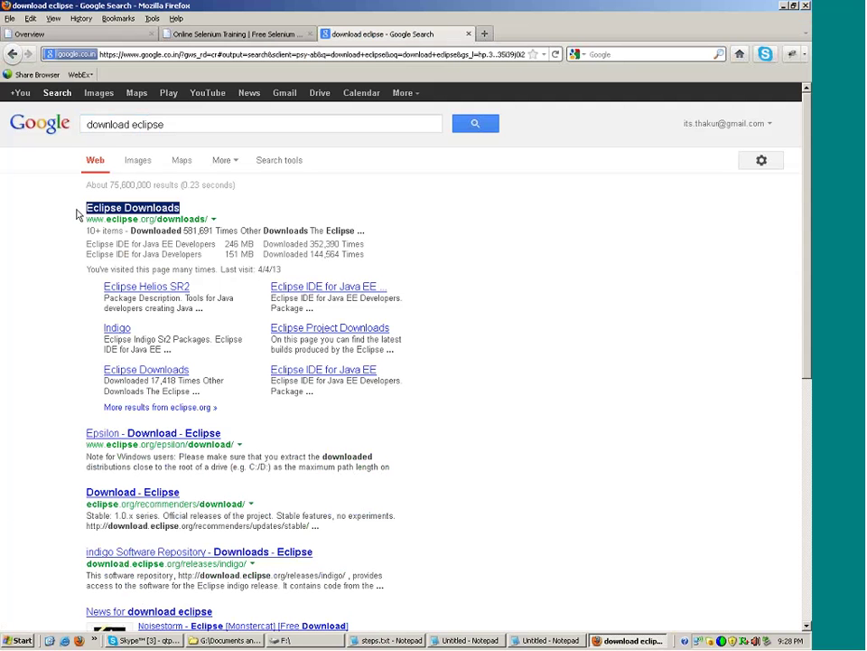
click(99, 209)
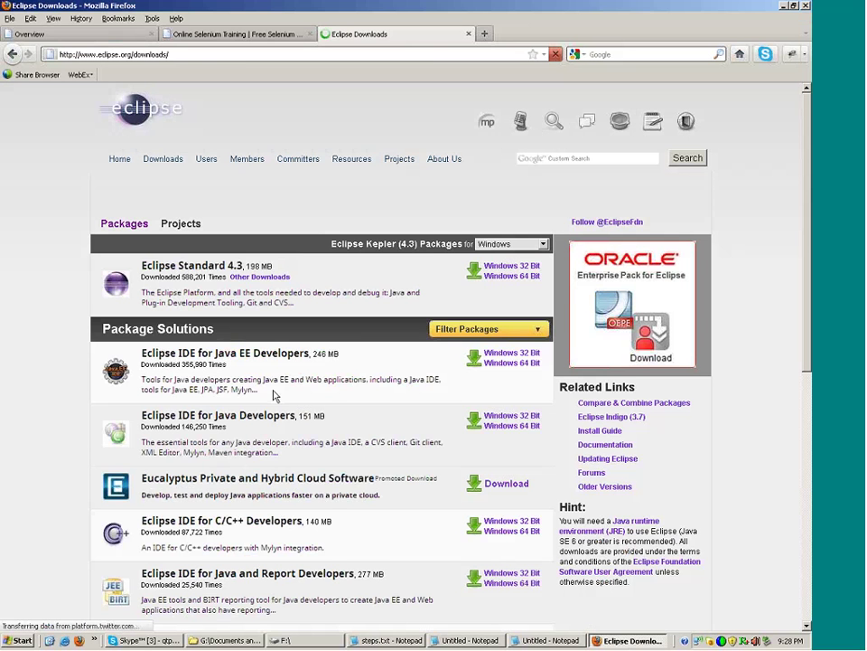
drag(542, 366, 409, 361)
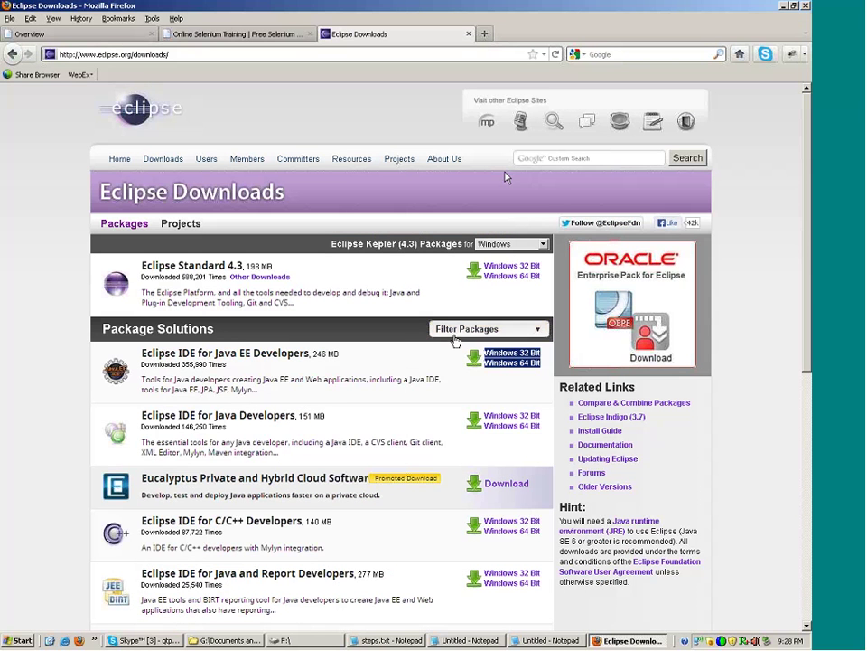
Browse to the My Softwares folder on drive E: and select the eclipse folder.
click(22, 643)
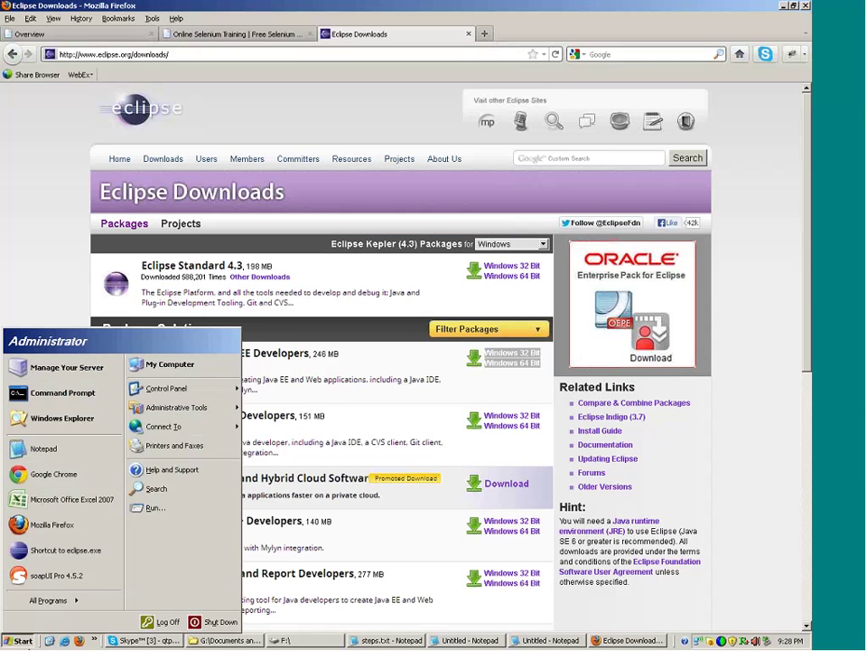
click(271, 310)
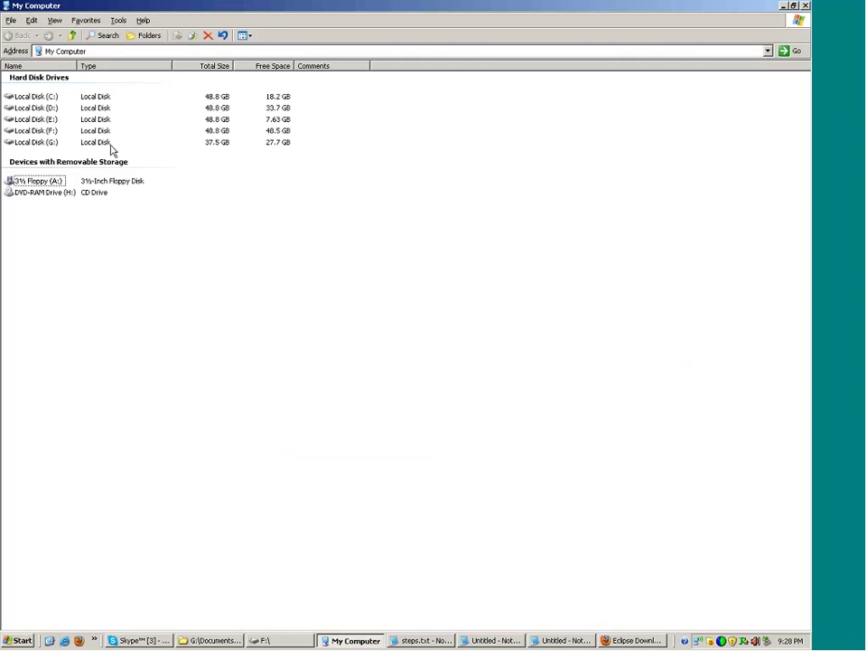
double_click(44, 120)
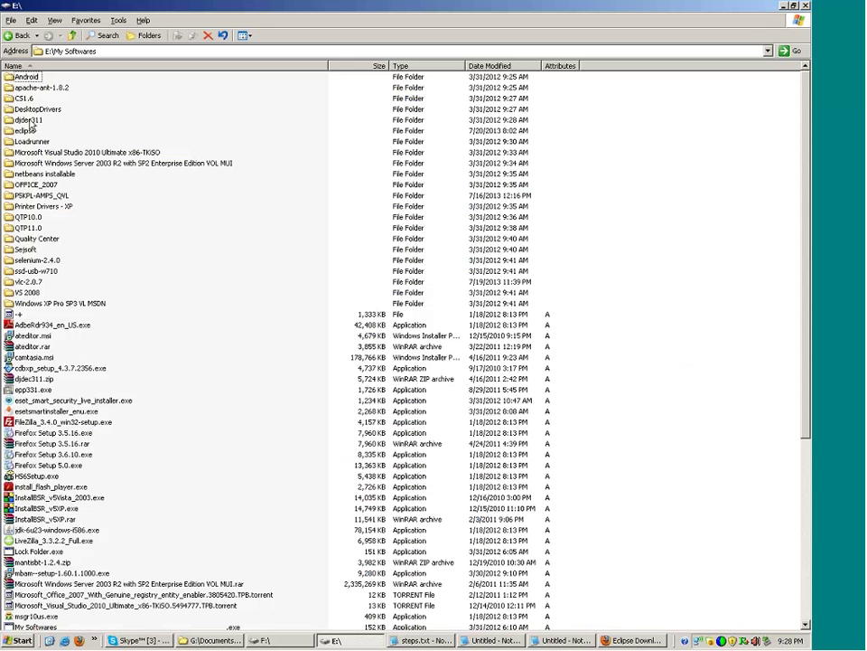
click(26, 131)
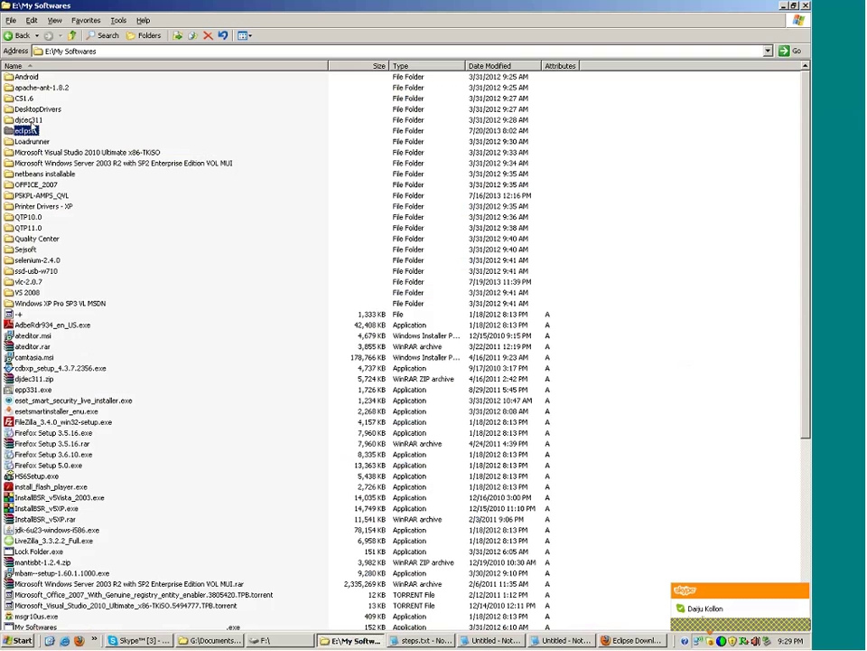
right_click(240, 121)
click(287, 242)
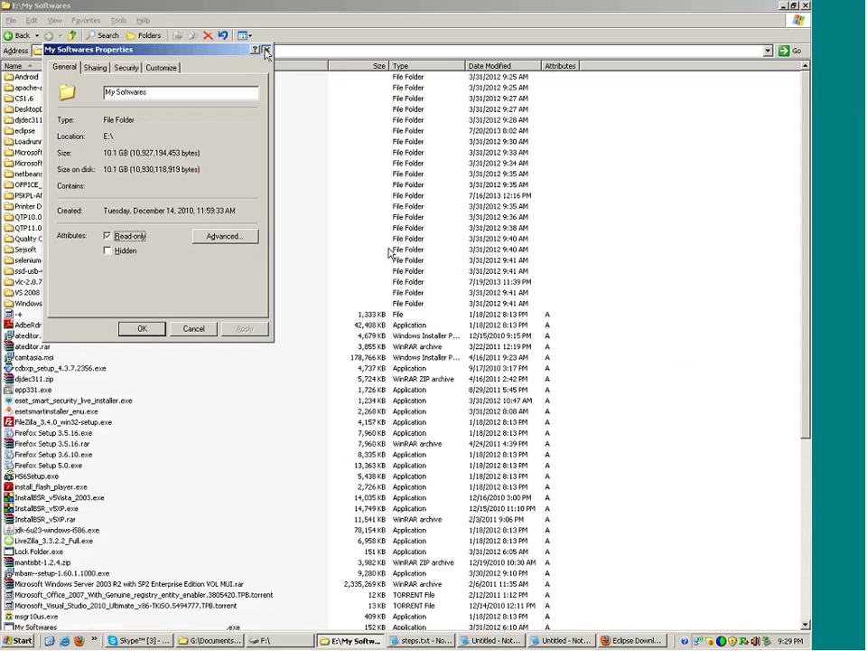
key(Escape)
Show the desktop and set the screen resolution to 1280 by 768 pixels in the display properties.
click(50, 639)
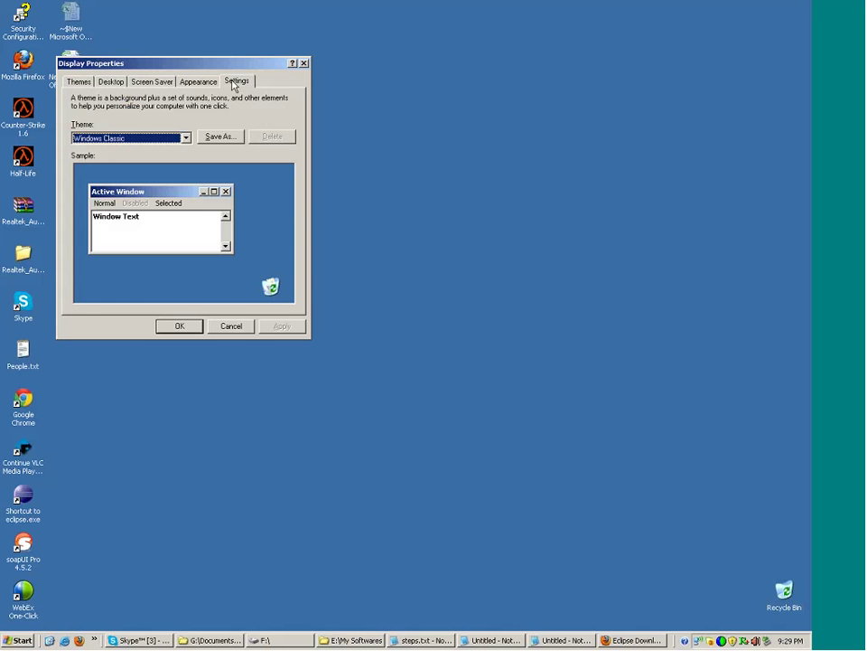
click(236, 81)
drag(127, 261, 121, 261)
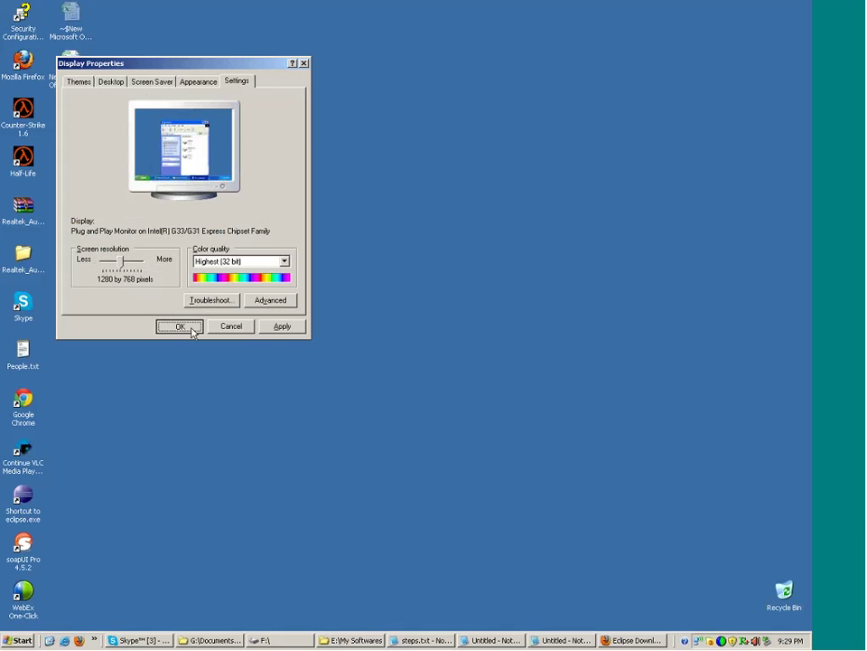
click(184, 326)
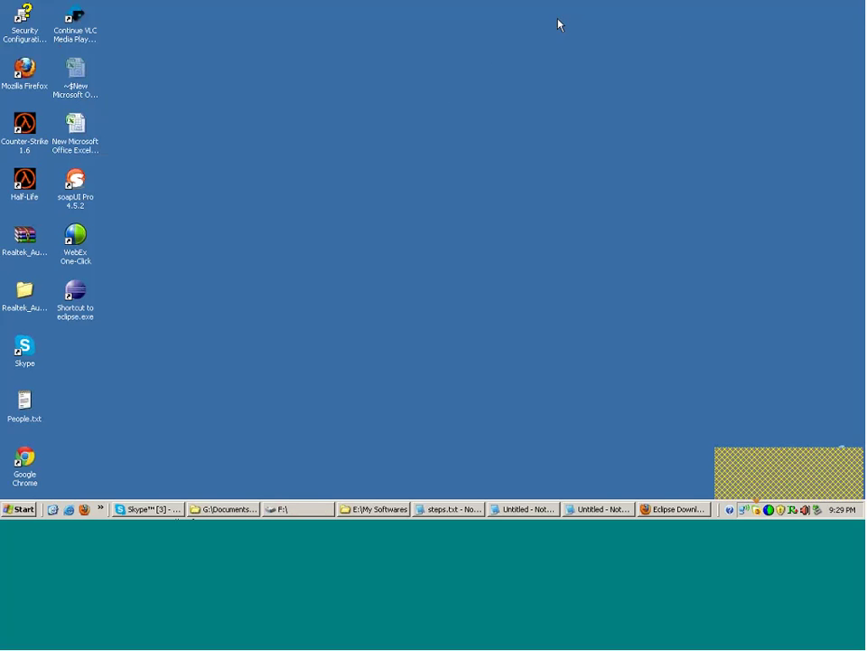
Return to E:\My Softwares, open the eclipse folder and launch eclipse.exe.
click(408, 511)
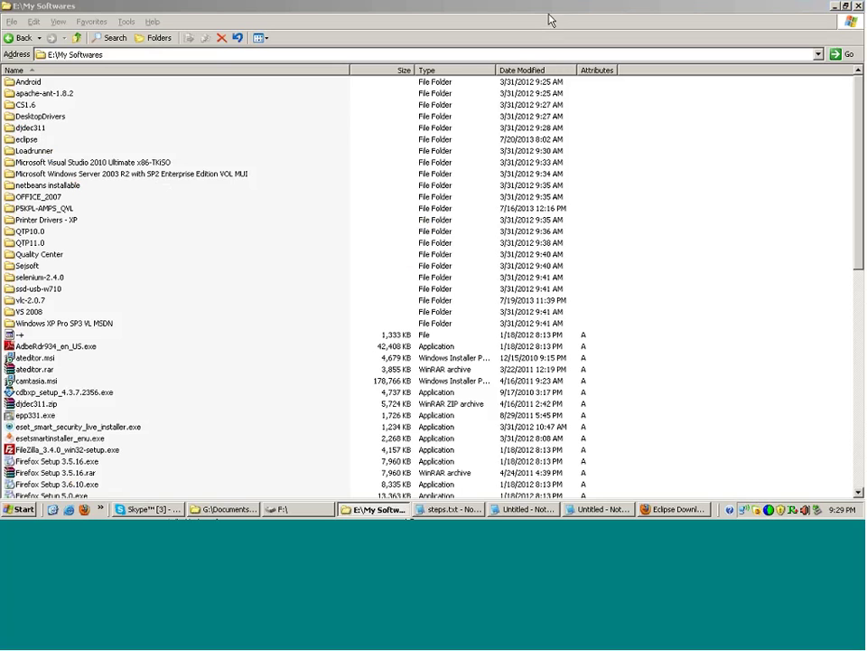
drag(611, 72, 615, 71)
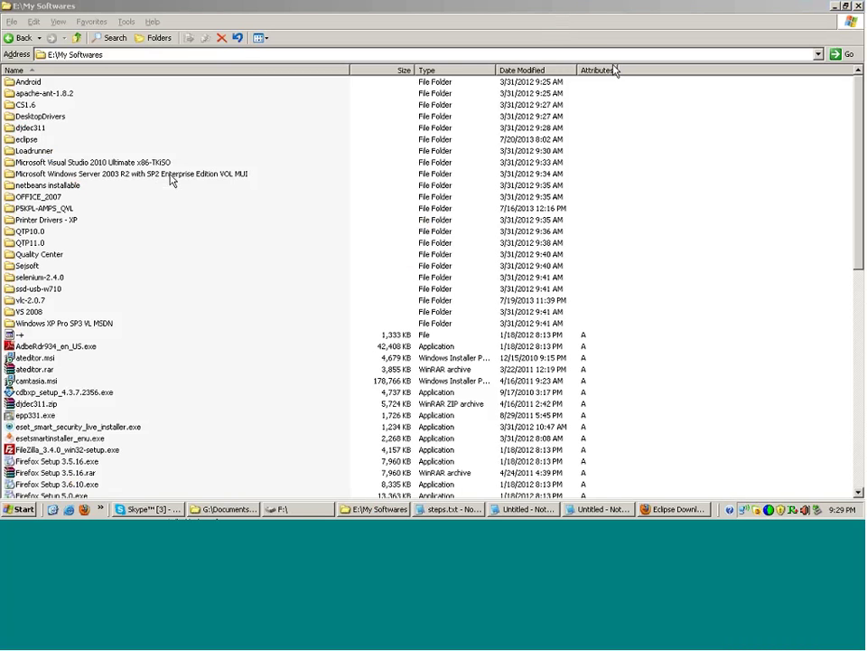
click(34, 142)
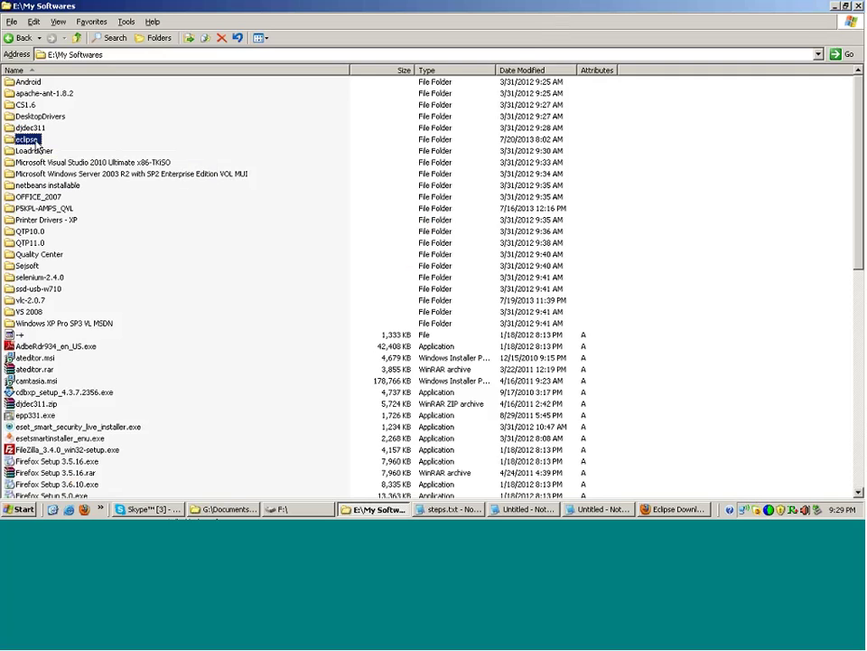
double_click(36, 140)
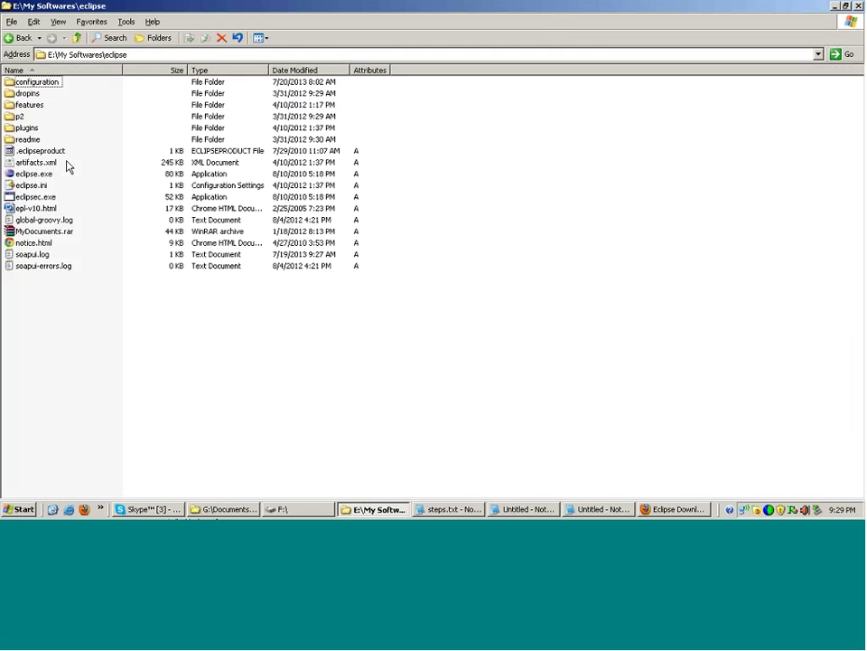
click(40, 174)
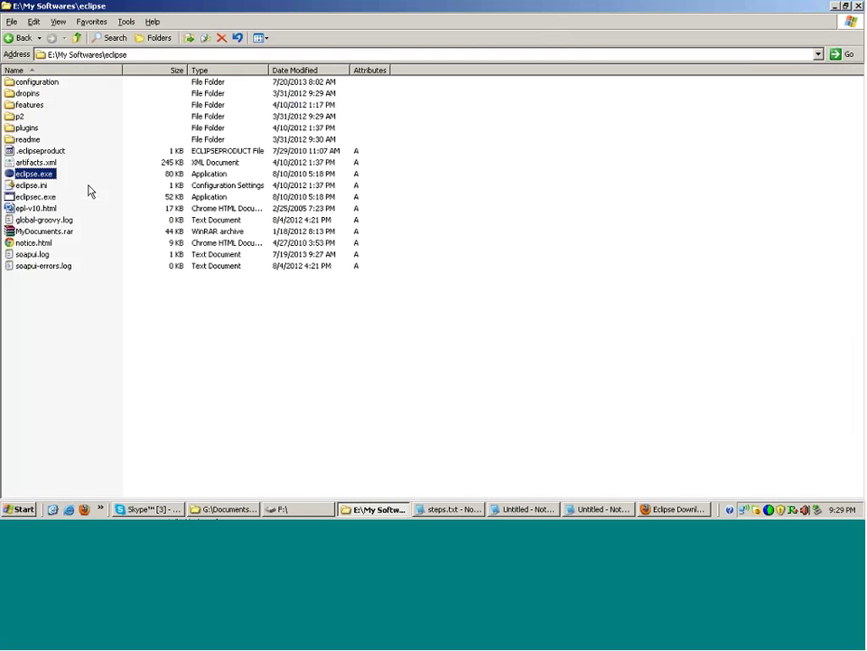
double_click(36, 173)
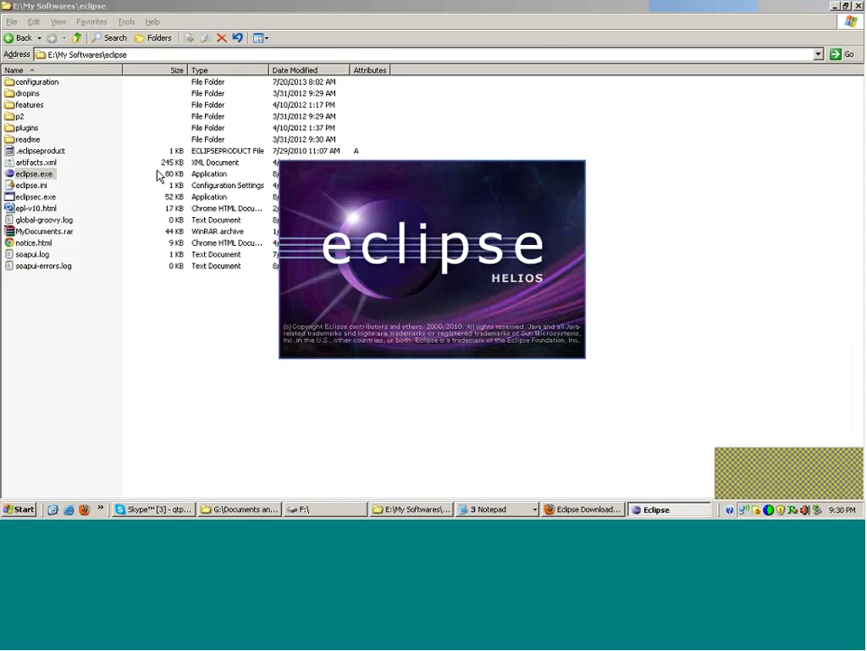
Set the Eclipse workspace to F:\selenium\worspace_online\July_WeekEnd and start Eclipse with it.
click(496, 215)
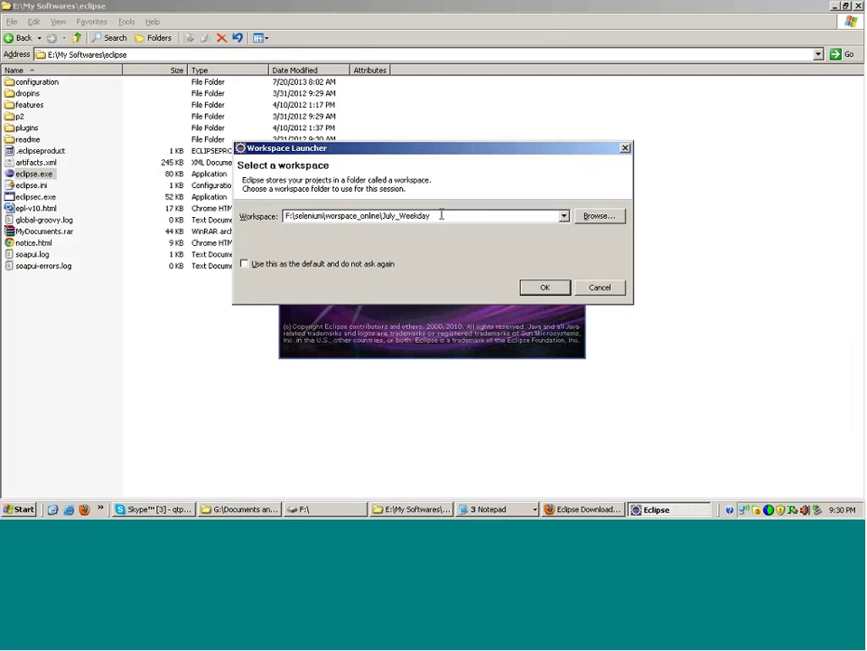
drag(496, 215, 286, 217)
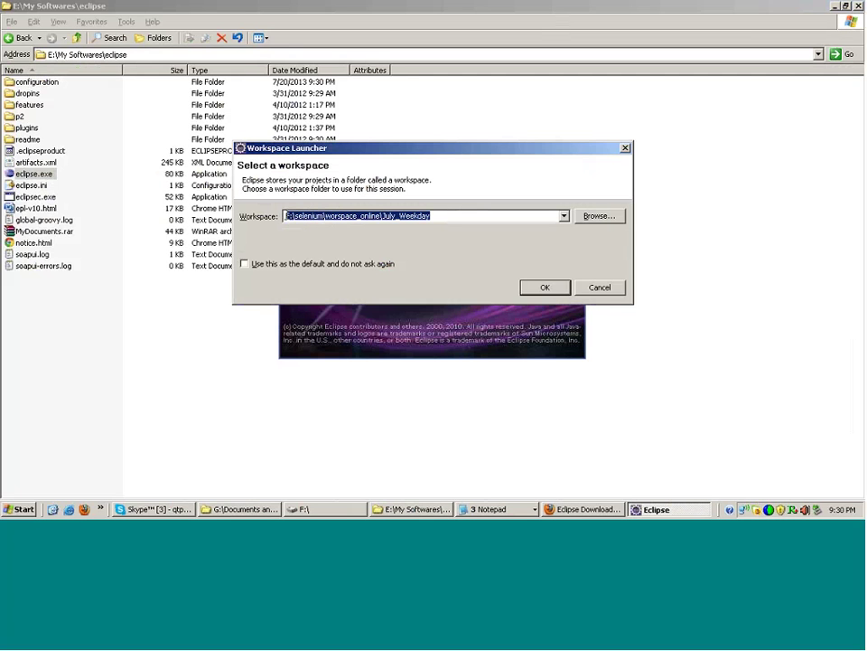
click(294, 217)
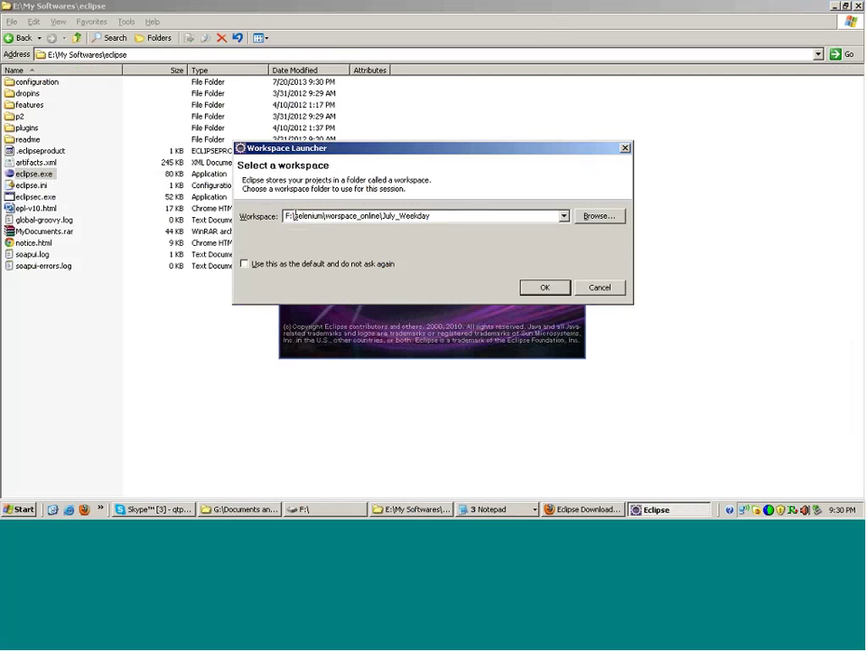
drag(400, 215, 515, 215)
key(BackSpace)
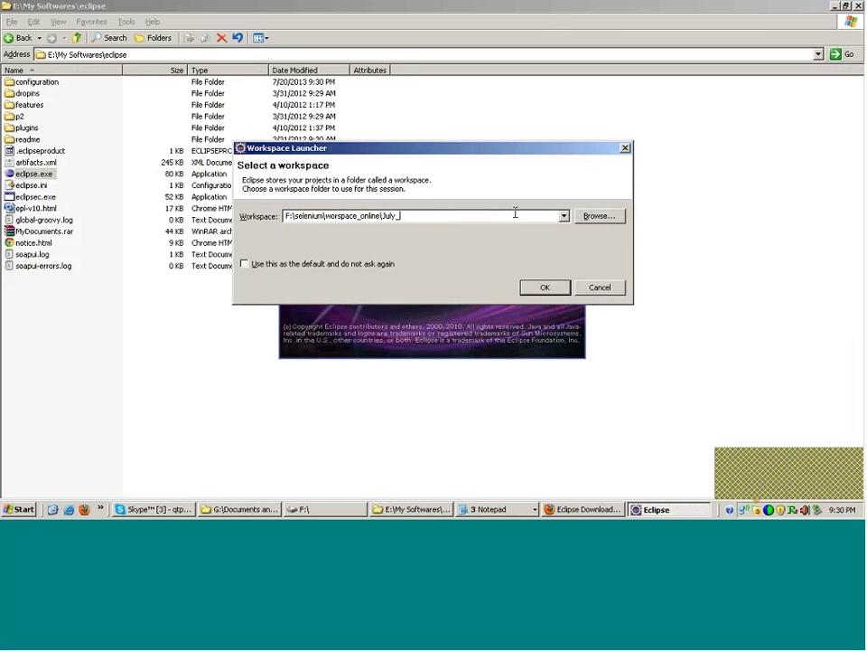
text(WeekEnd)
key(BackSpace)
key(shift+Left)
key(shift+Left)
key(shift+Left)
key(shift+Home)
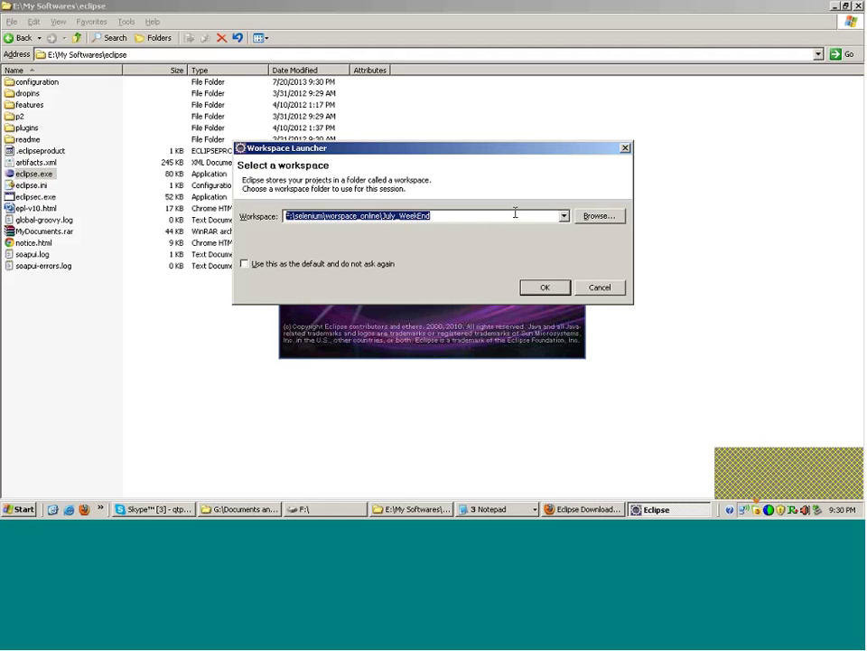
click(544, 288)
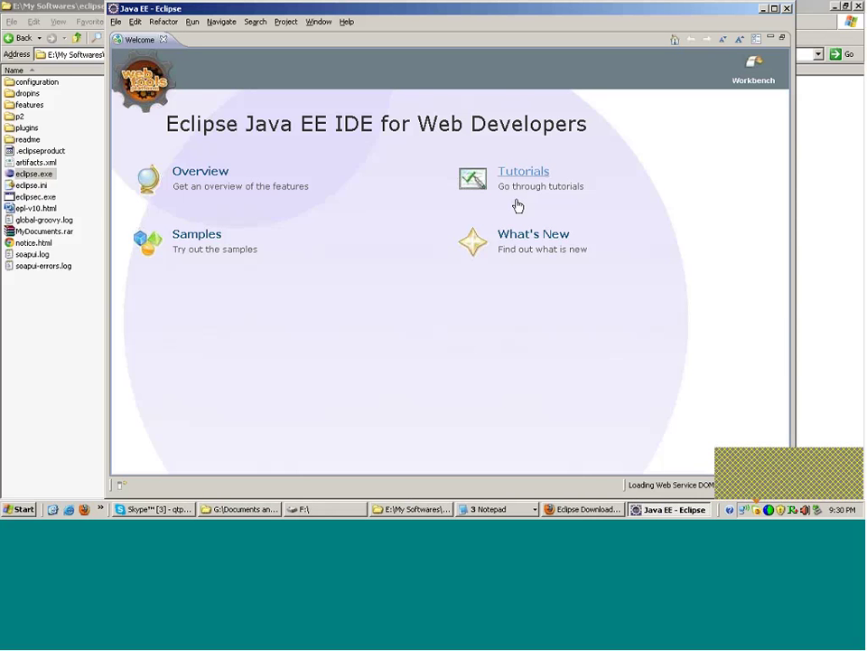
Maximize the Eclipse window and close the Welcome page.
double_click(220, 14)
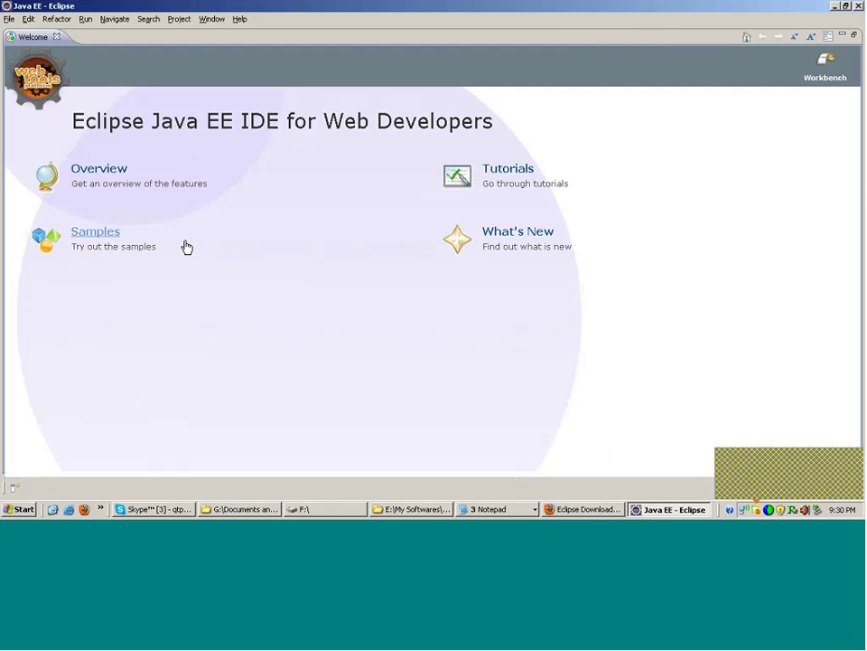
click(57, 38)
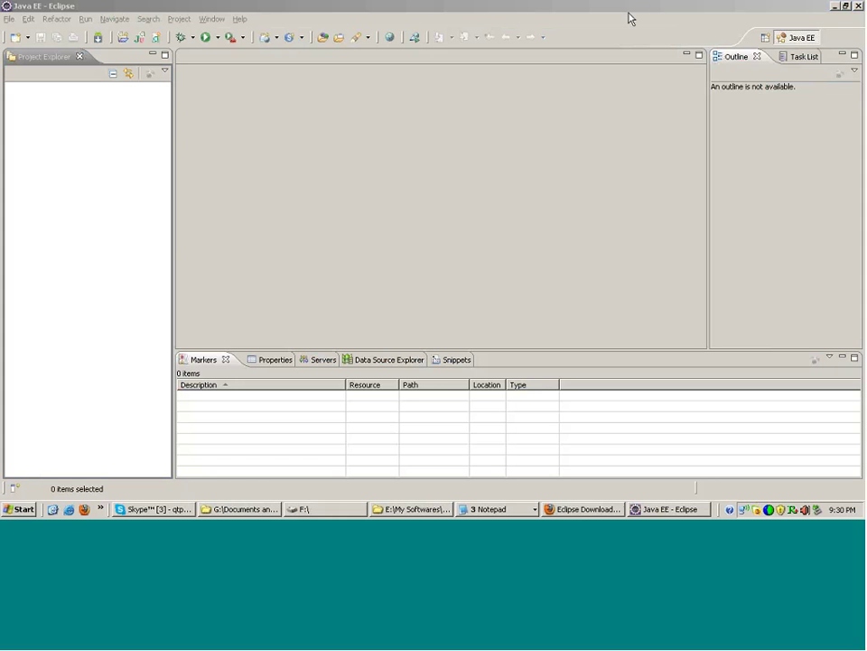
mouse_move(91, 94)
mouse_down()
mouse_move(97, 474)
mouse_move(94, 99)
mouse_up()
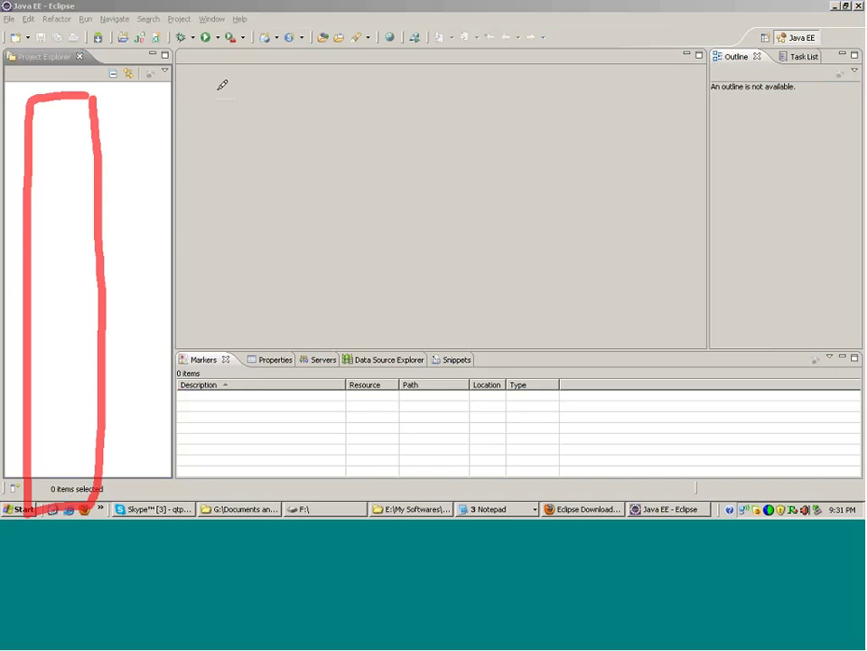
drag(214, 89, 384, 88)
mouse_move(623, 88)
mouse_down()
mouse_move(723, 88)
mouse_move(743, 297)
mouse_move(261, 334)
mouse_move(248, 261)
mouse_move(246, 83)
mouse_up()
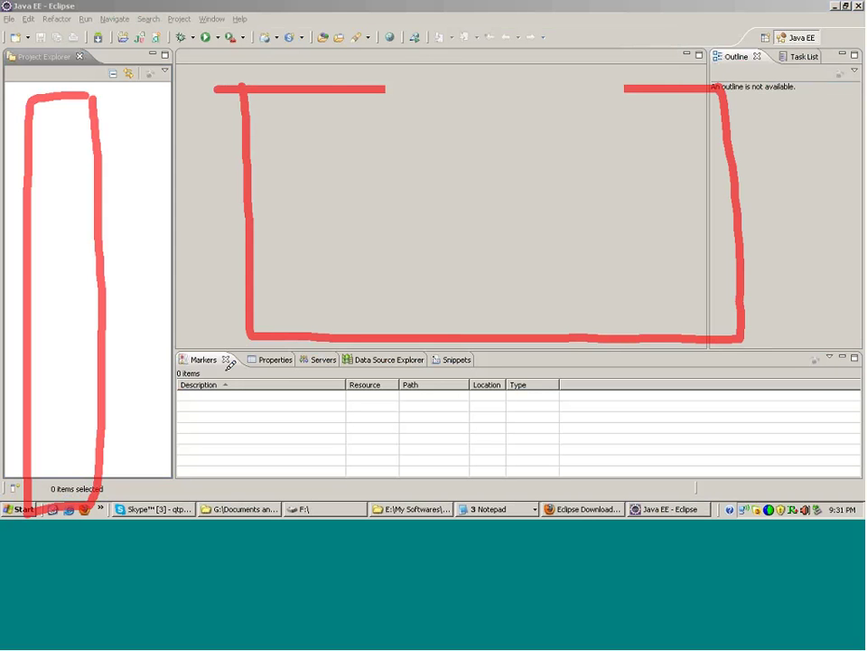
drag(211, 360, 809, 390)
mouse_move(681, 482)
mouse_down()
mouse_move(195, 476)
mouse_move(192, 367)
mouse_up()
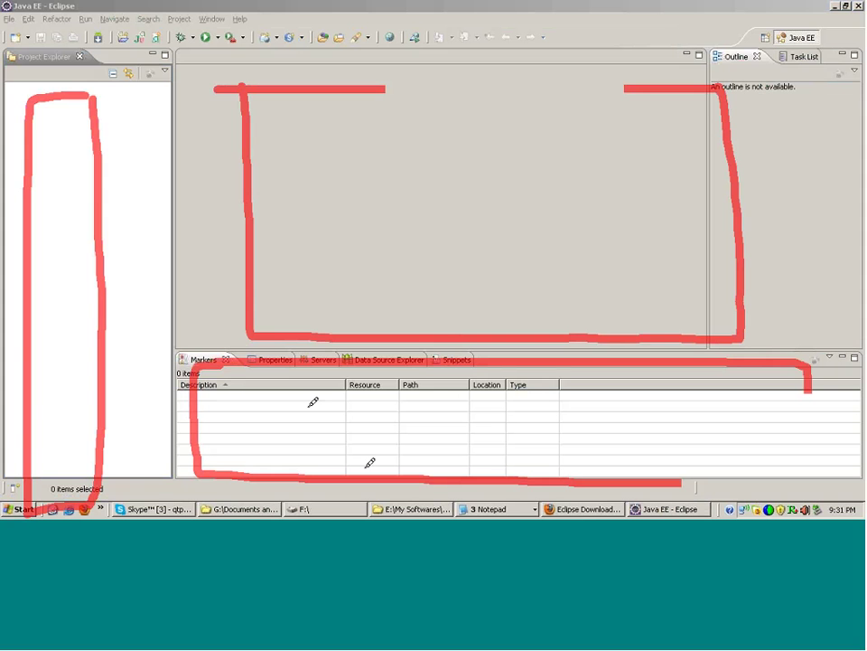
drag(378, 424, 377, 436)
mouse_move(418, 407)
mouse_down()
mouse_move(407, 452)
mouse_move(426, 438)
mouse_up()
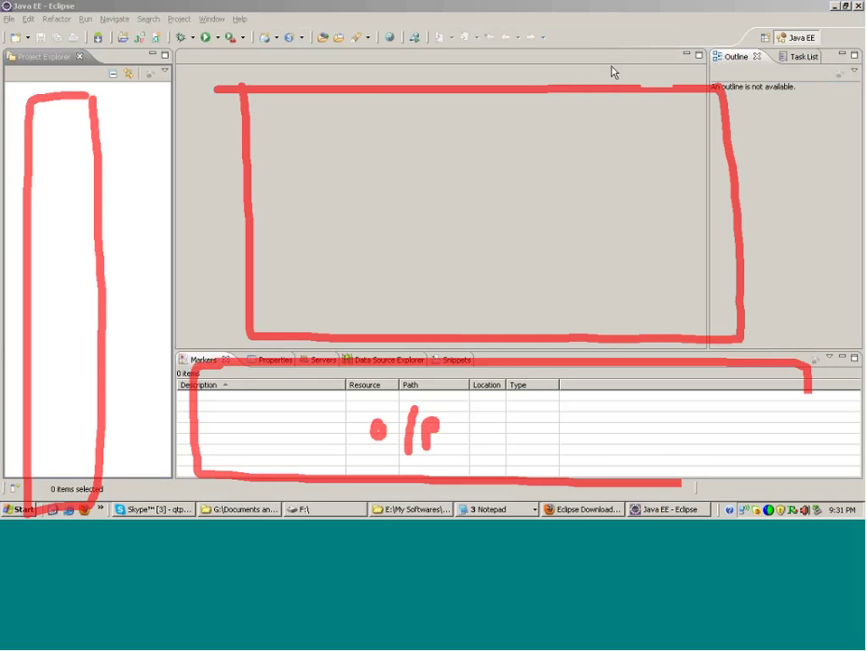
key(Escape)
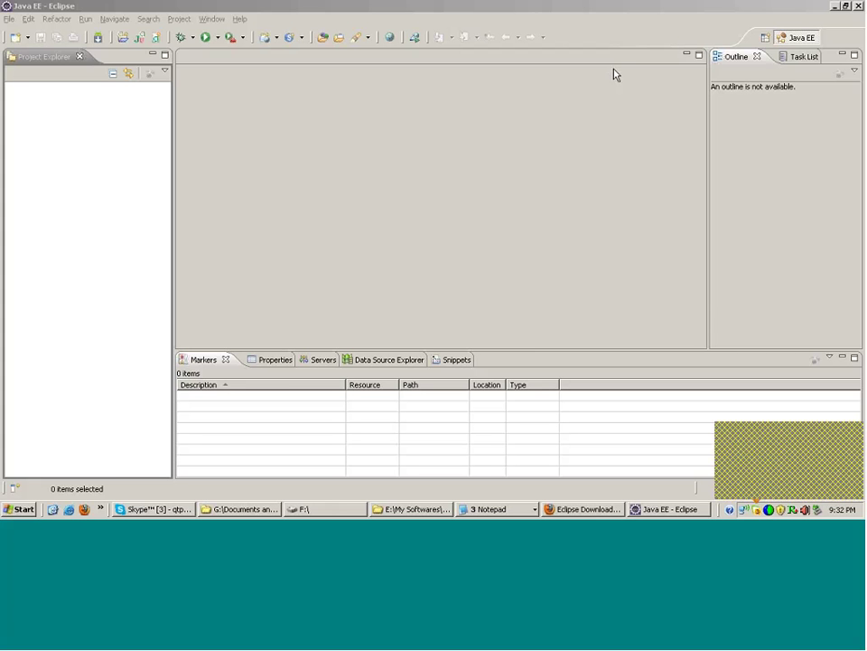
Close the Outline and Task List views in the workbench.
click(799, 56)
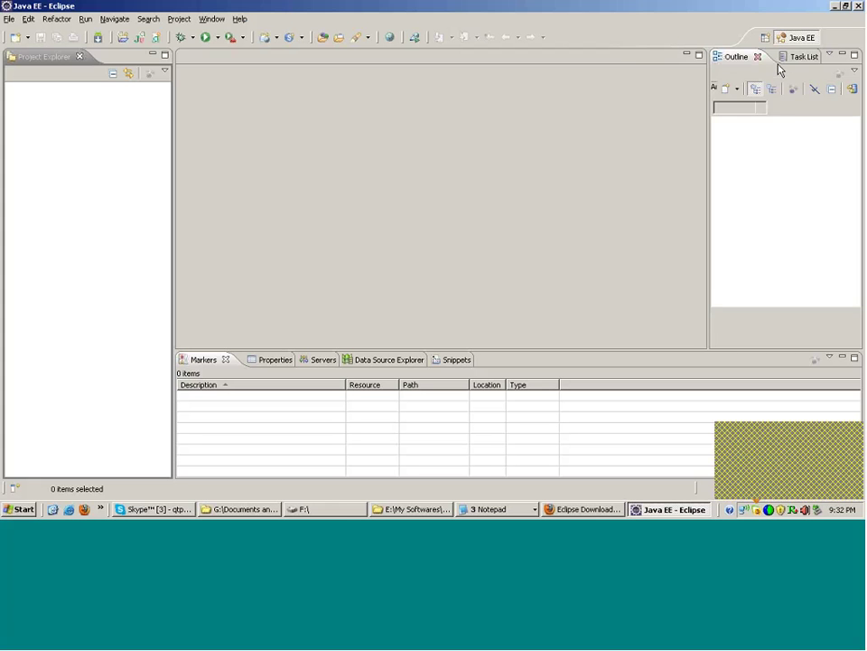
click(757, 56)
click(762, 57)
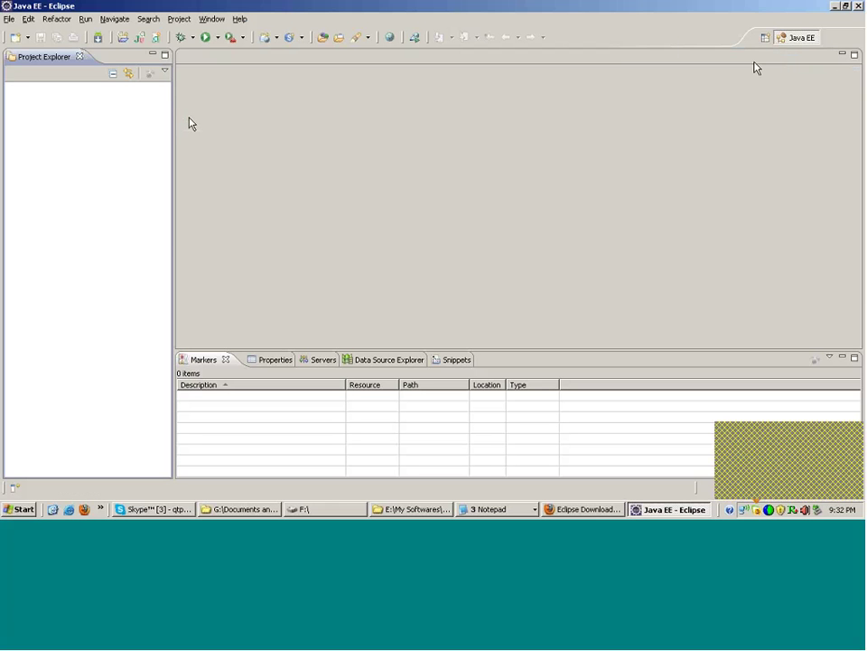
Open the New wizard selection, choose Java Project from the Java category and proceed to the project settings.
click(70, 80)
click(9, 19)
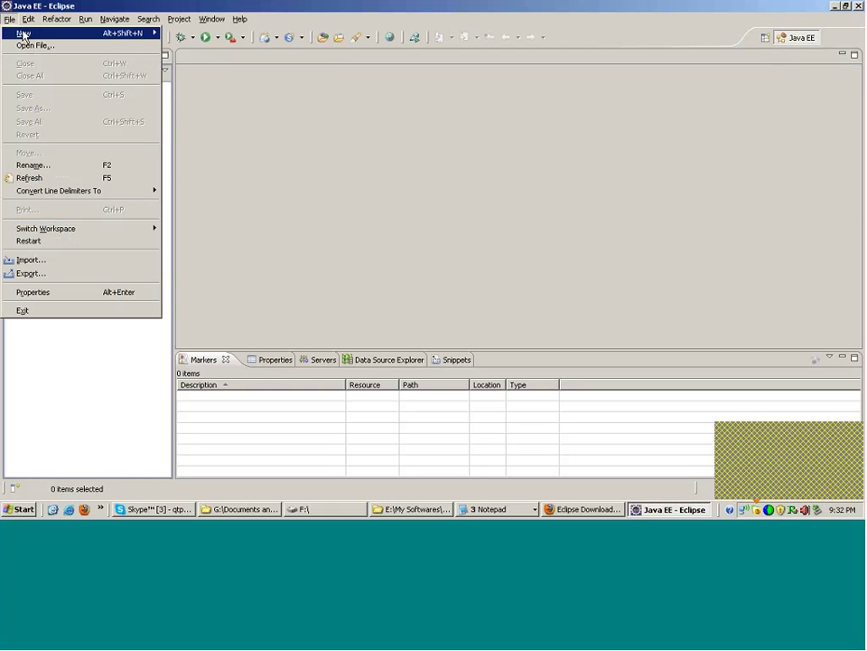
mouse_move(48, 36)
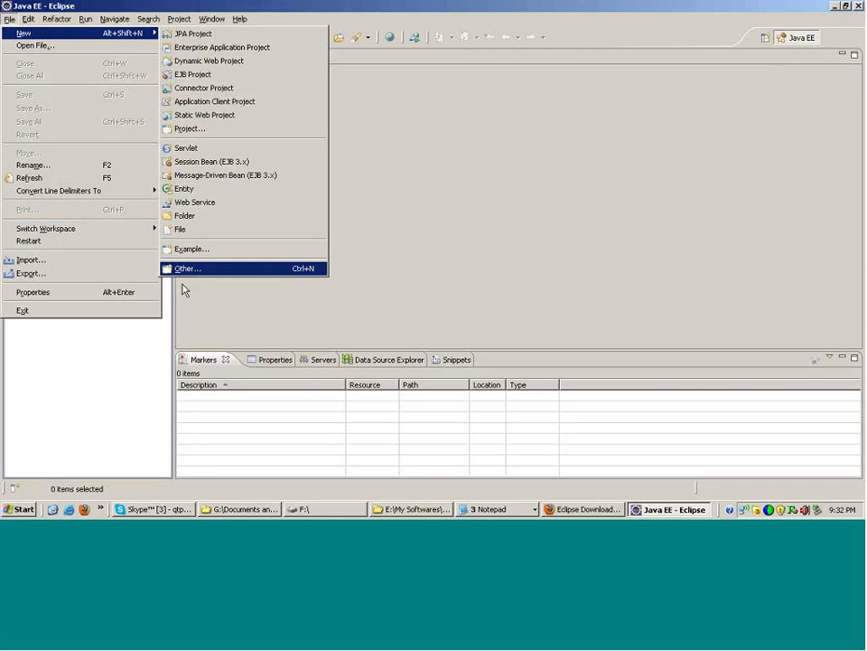
click(242, 270)
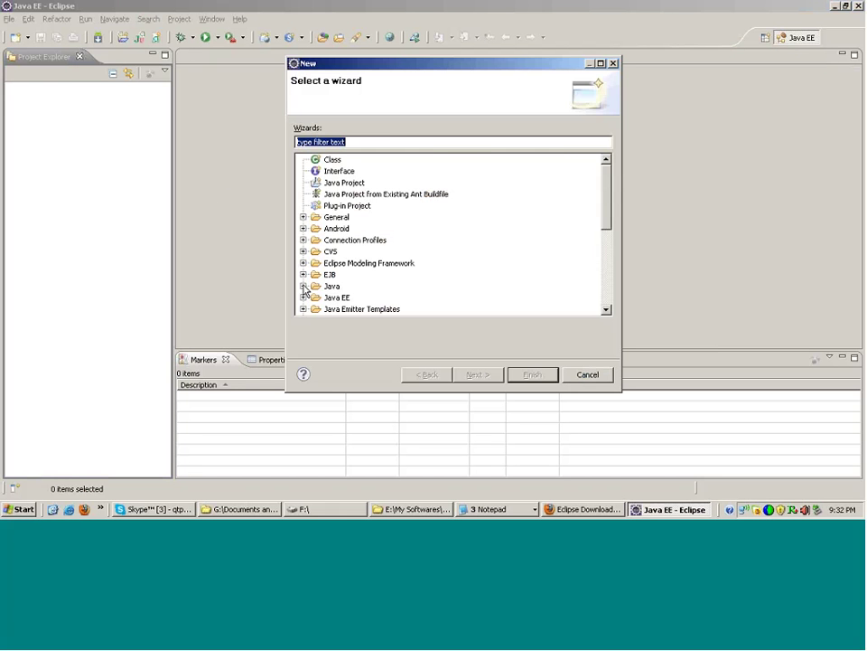
click(305, 286)
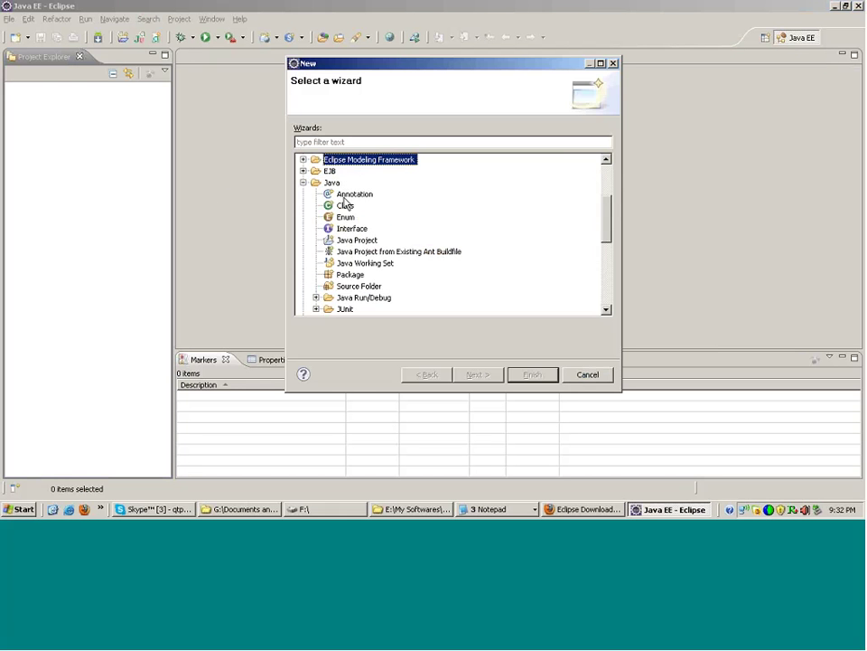
click(588, 49)
drag(434, 63, 450, 16)
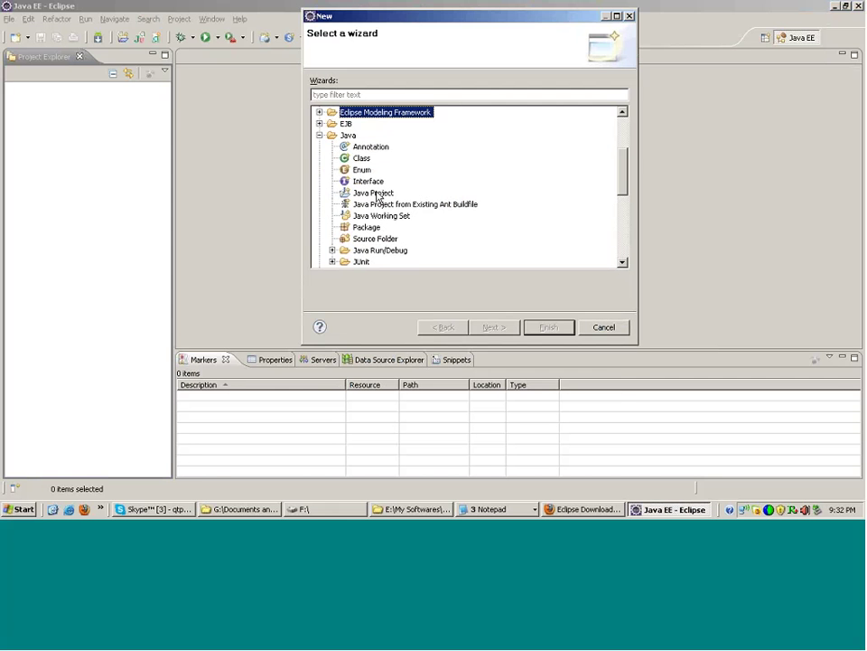
click(377, 196)
click(477, 328)
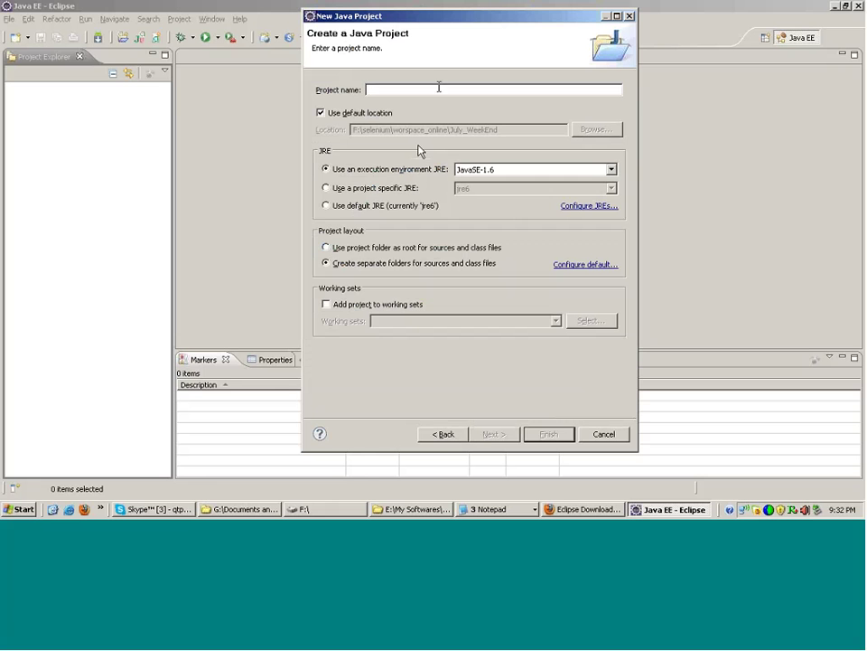
Name the Java project Day1, create it with the default settings and accept opening the Java perspective.
text(Day1)
key(Return)
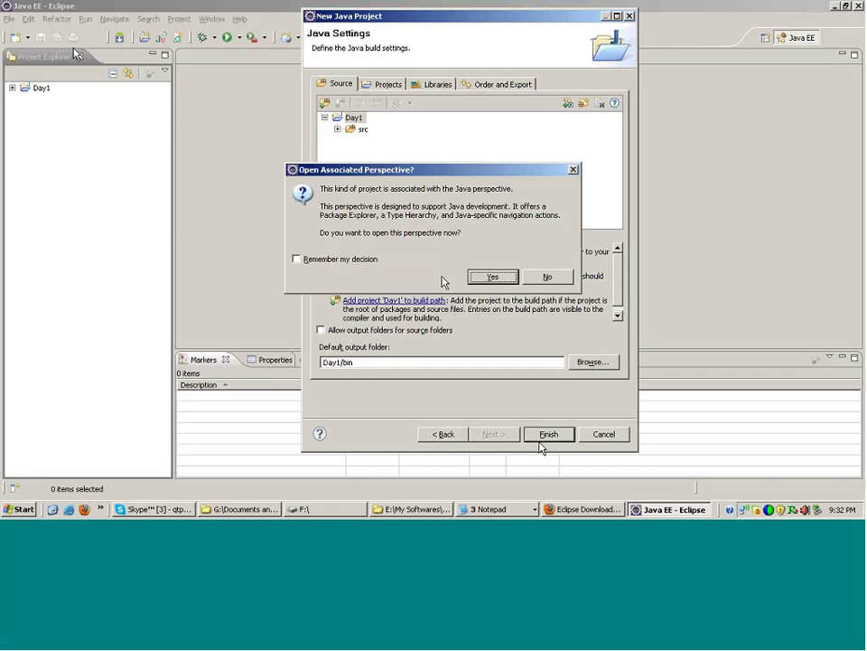
click(493, 275)
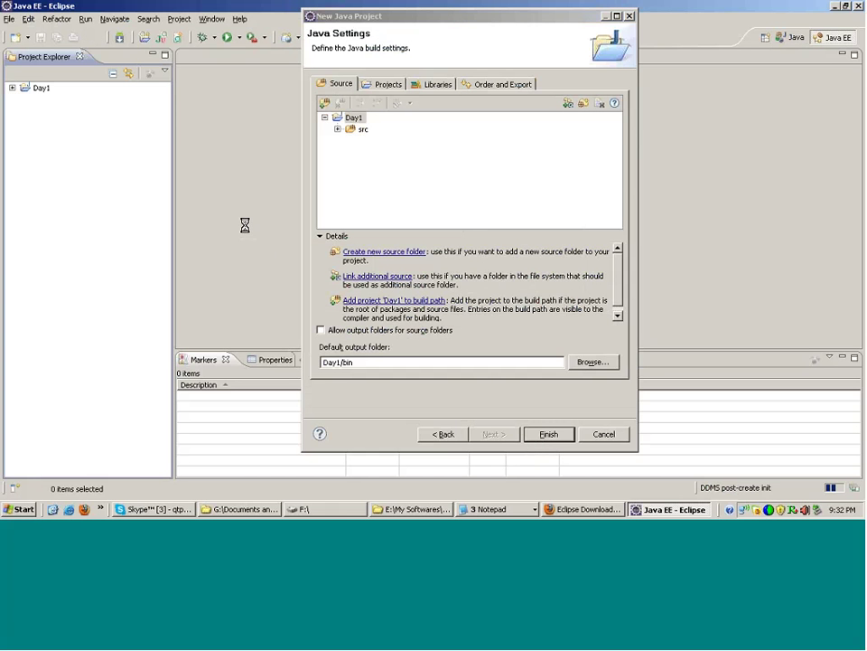
Expand the Day1 project and examine the item types that can be created in its src folder.
click(36, 76)
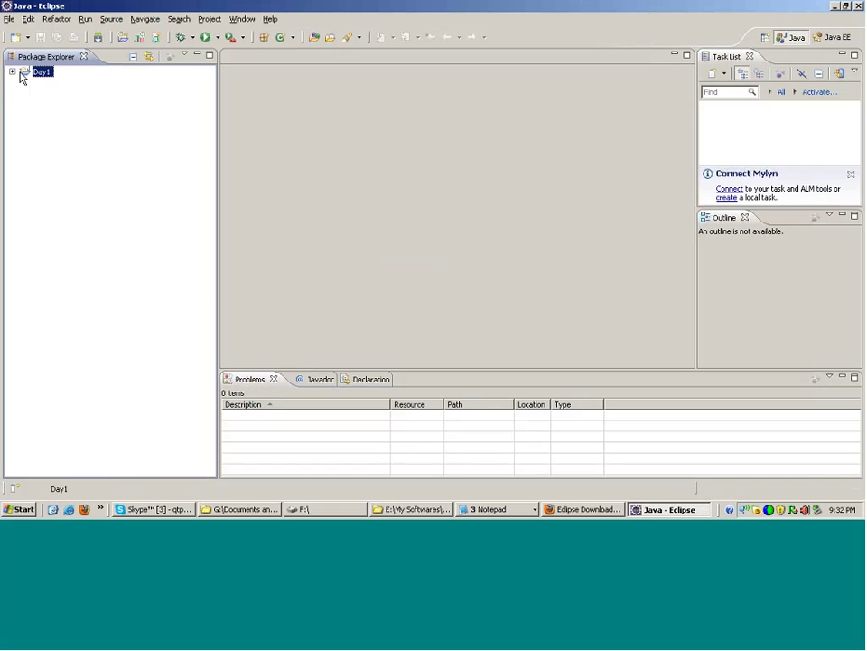
click(12, 71)
click(47, 84)
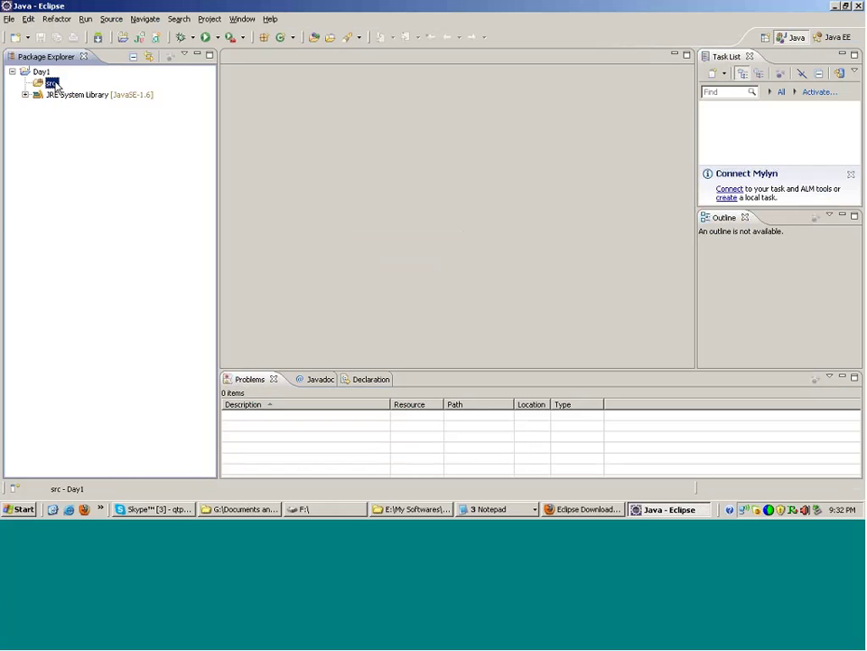
right_click(52, 82)
mouse_move(81, 90)
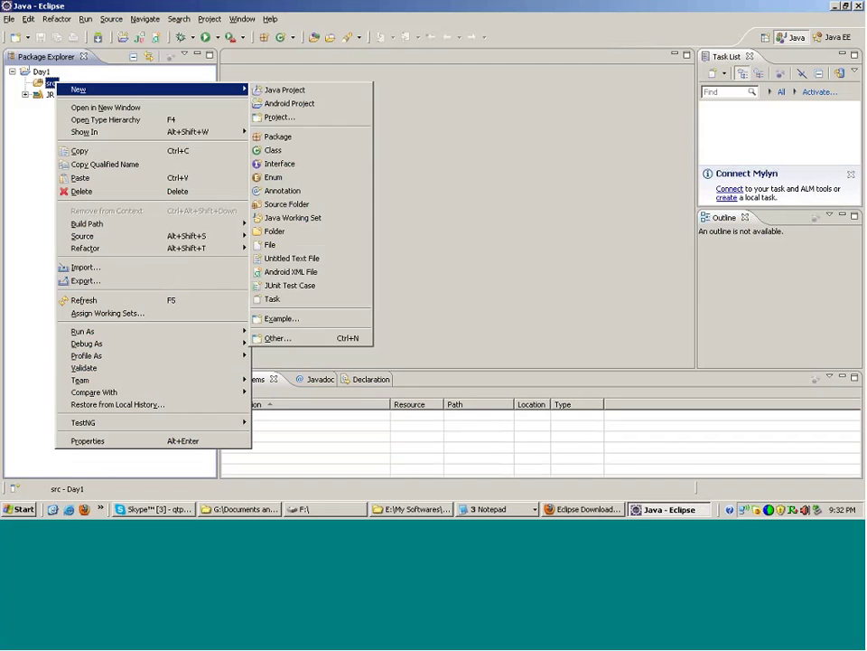
click(404, 155)
Open the properties of the Day1 project and examine its Project Facets page and the Java Build Path libraries.
click(42, 72)
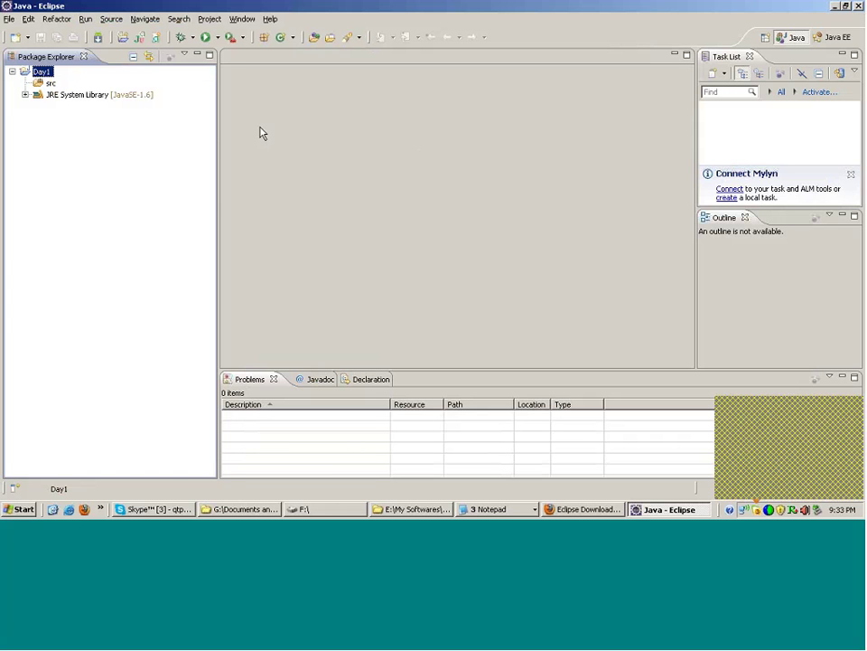
right_click(40, 72)
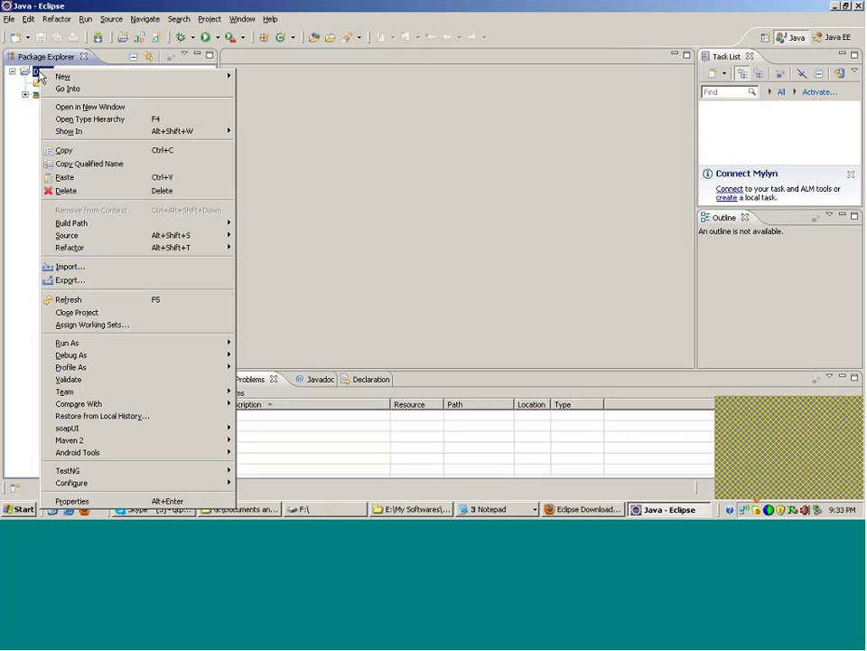
click(123, 502)
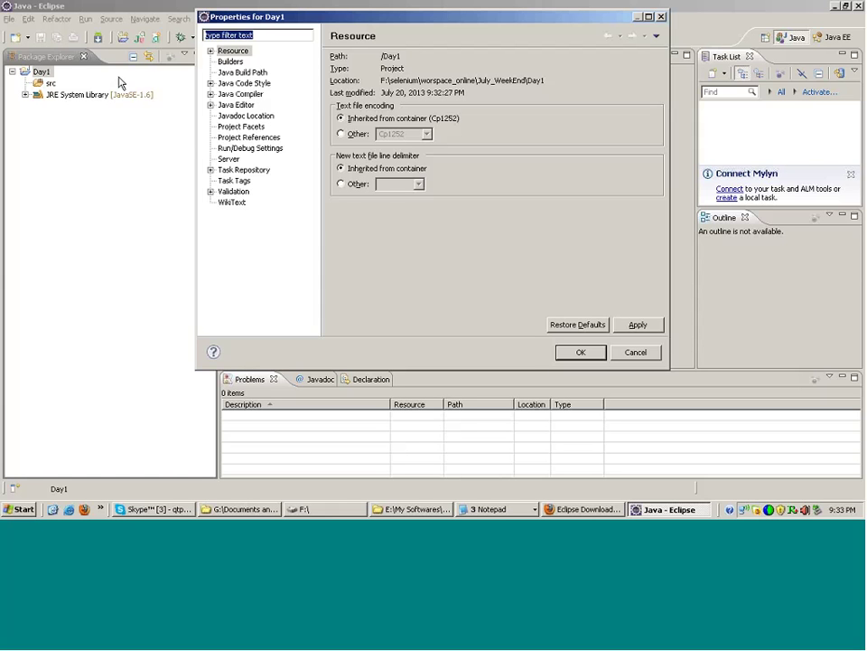
click(226, 62)
click(237, 72)
click(233, 126)
click(232, 202)
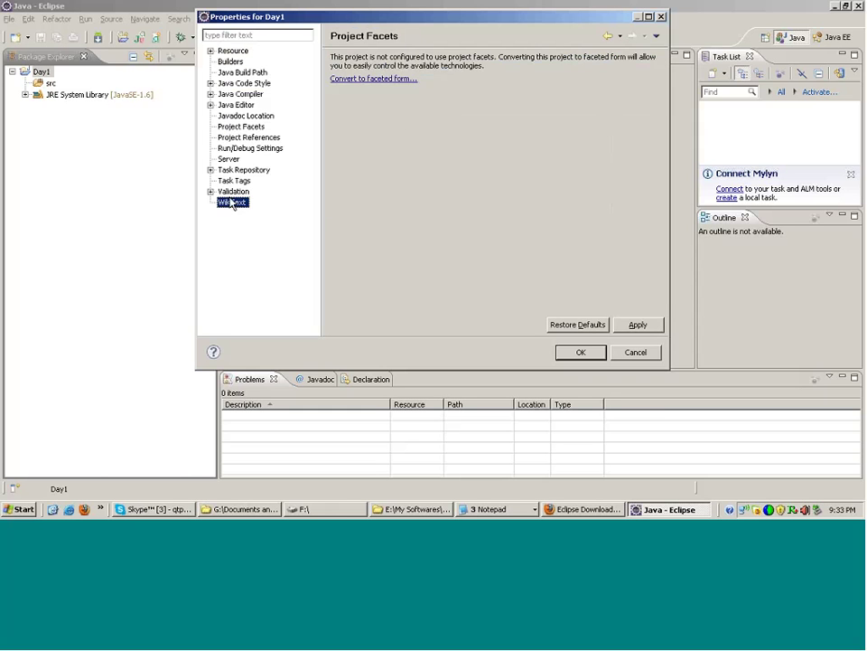
click(242, 72)
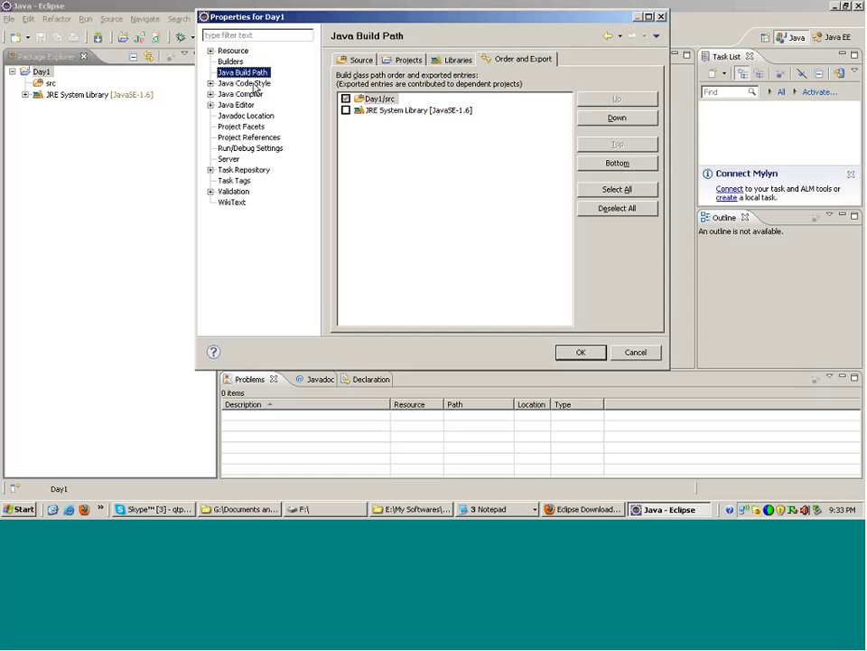
click(458, 59)
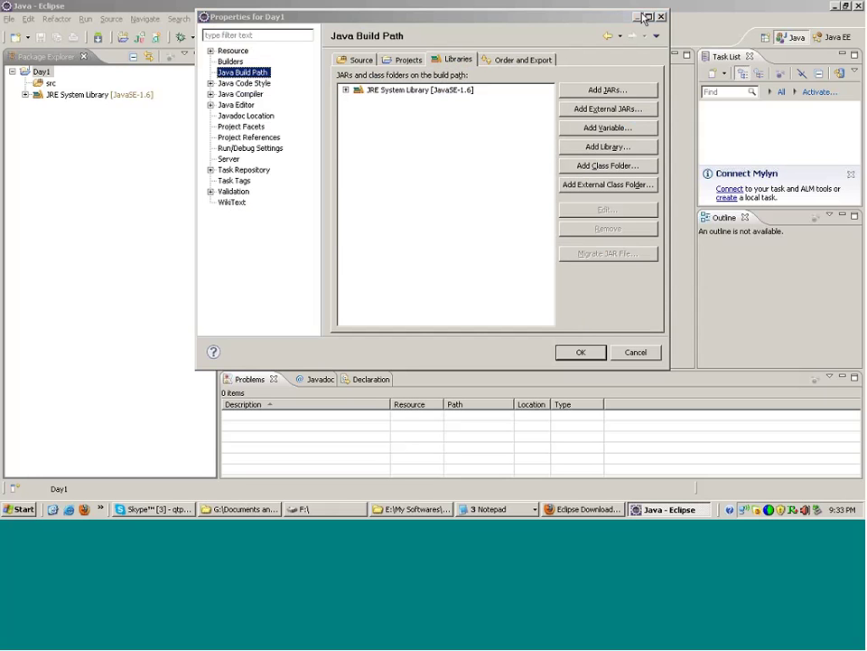
drag(438, 60, 470, 57)
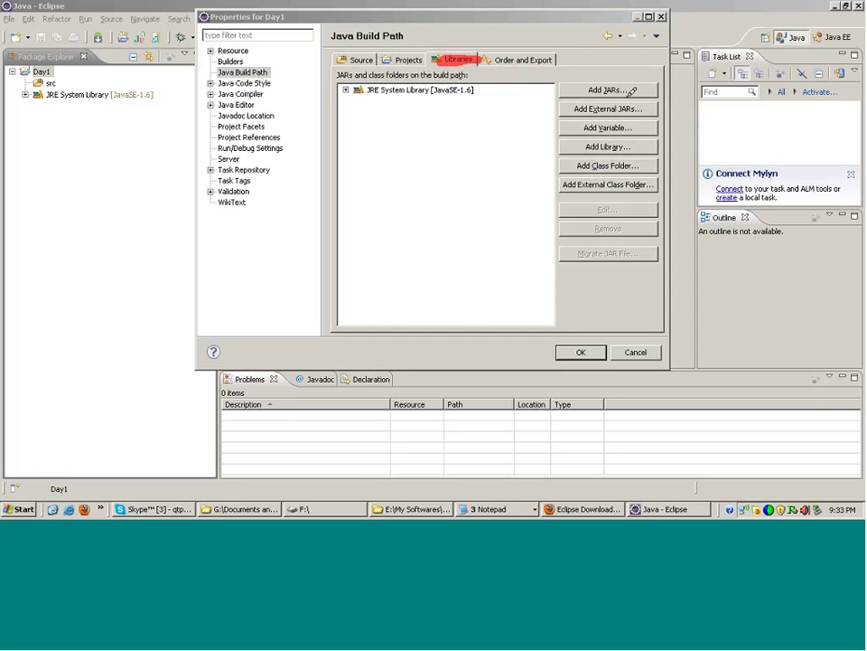
key(Escape)
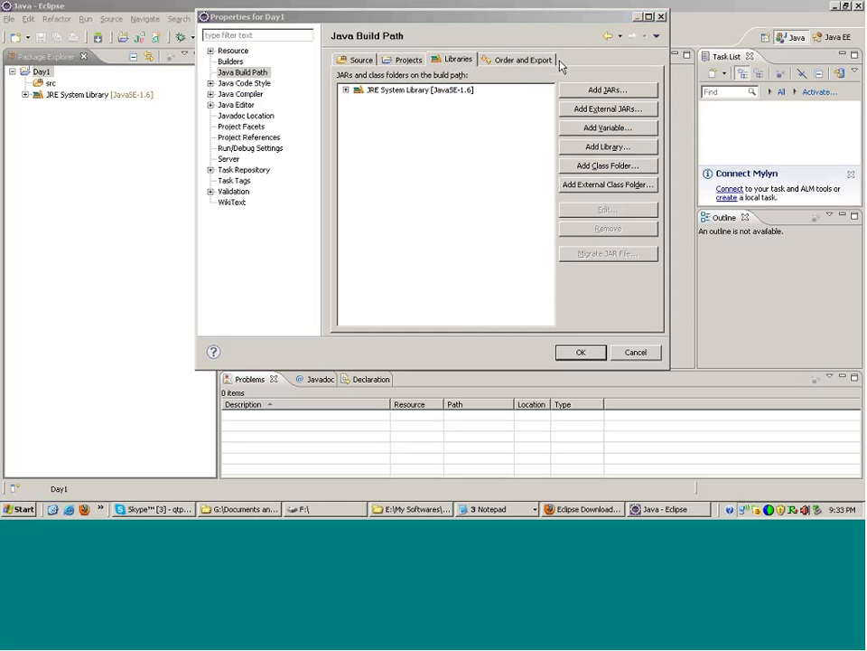
Copy the workspace path F:\selenium\worspace_online\July_WeekEnd\ from the project's Resource location and cancel the properties dialog.
click(233, 51)
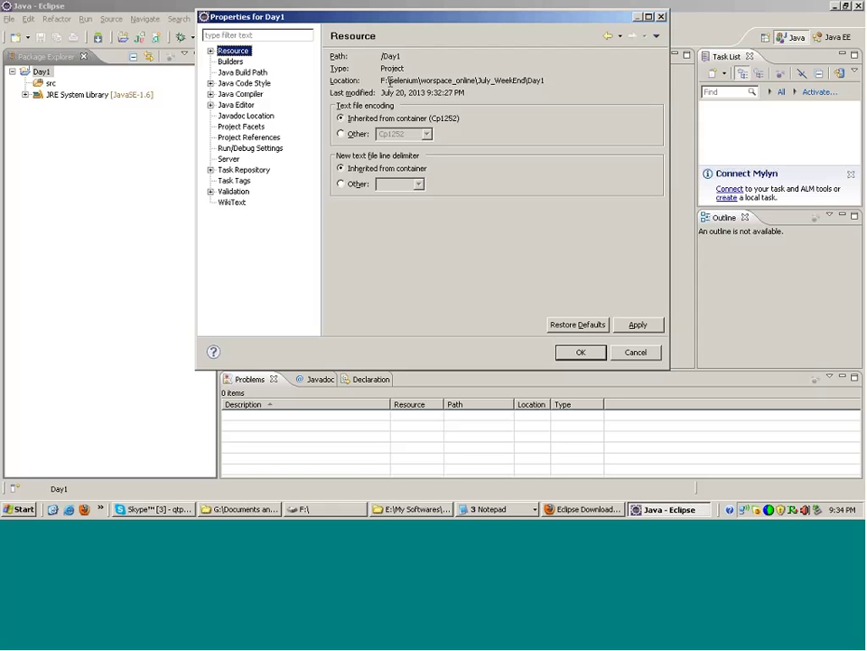
drag(380, 80, 528, 82)
click(531, 81)
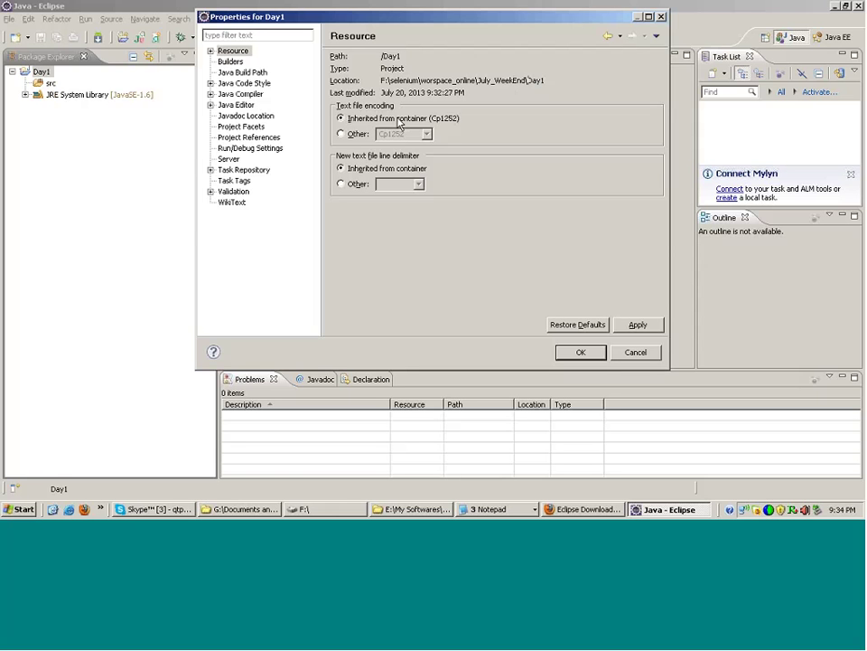
drag(381, 80, 528, 80)
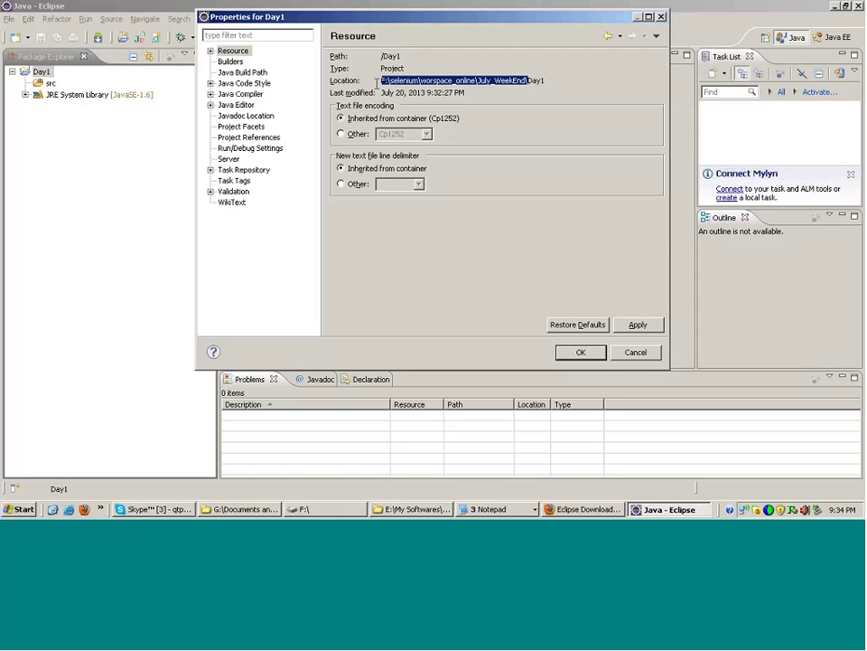
right_click(427, 80)
click(456, 113)
click(637, 352)
Open the July_WeekEnd workspace folder in Windows Explorer by running the copied path.
click(13, 508)
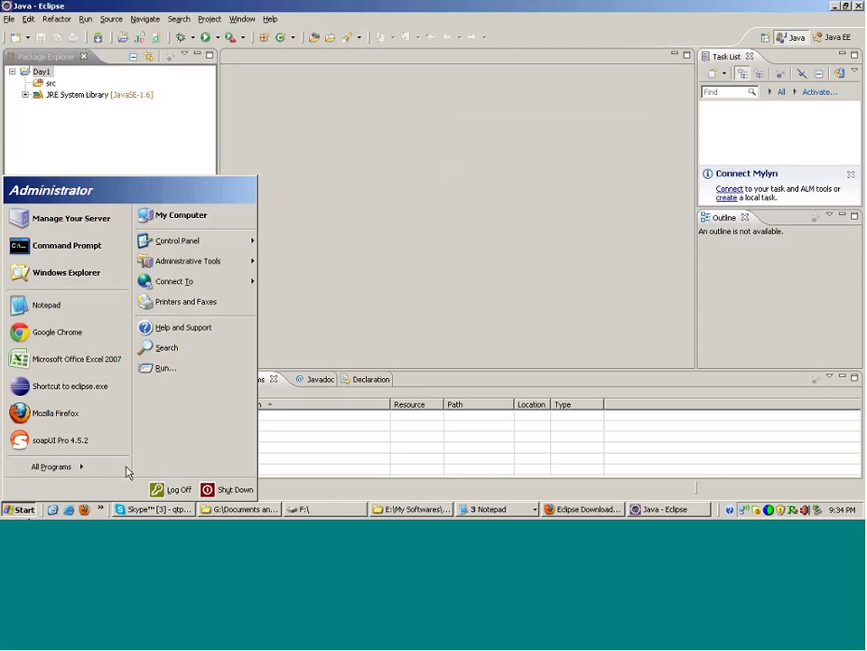
click(163, 368)
right_click(135, 438)
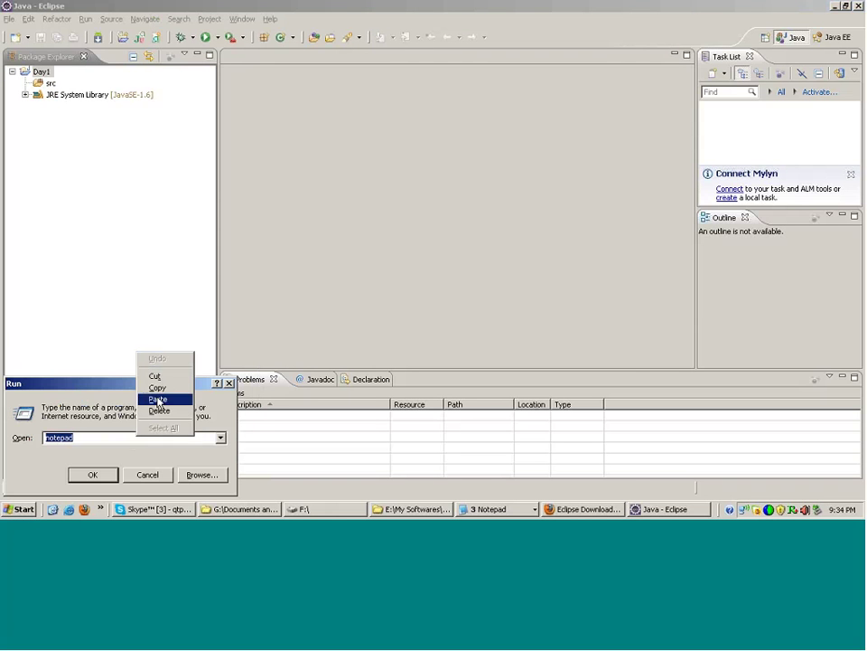
click(159, 401)
key(Return)
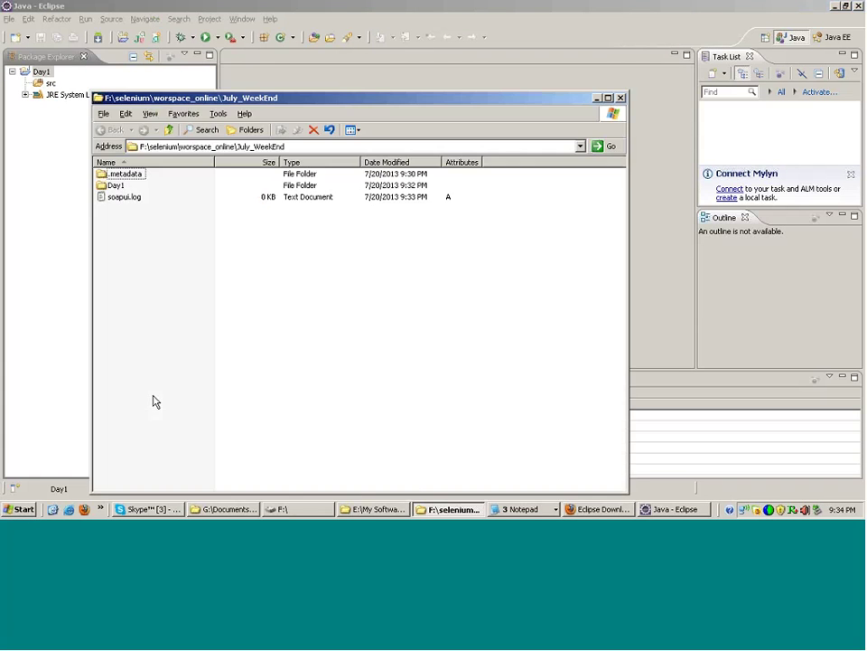
Open the Day1 folder, examine the project's files and move the folder window clear of the Package Explorer.
click(117, 185)
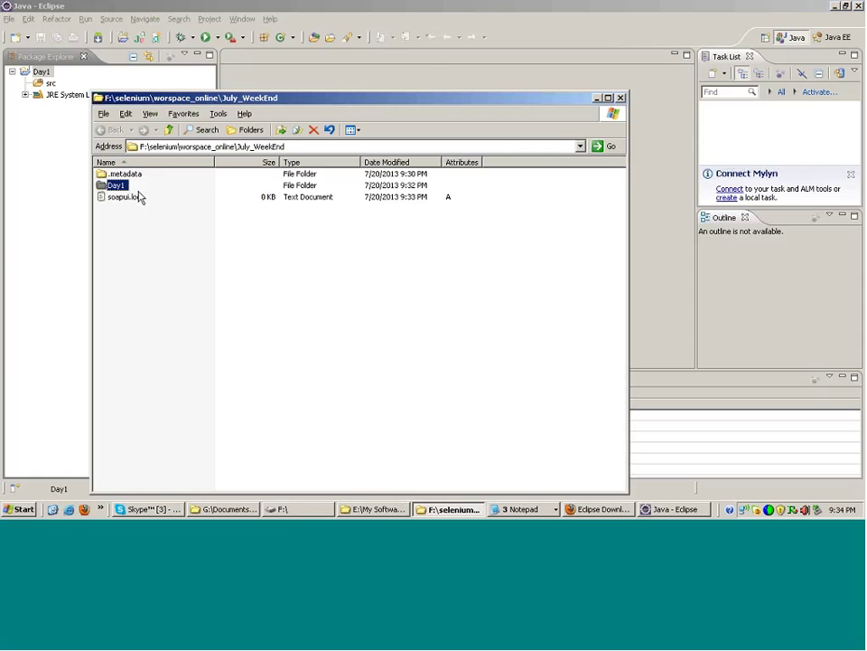
double_click(118, 186)
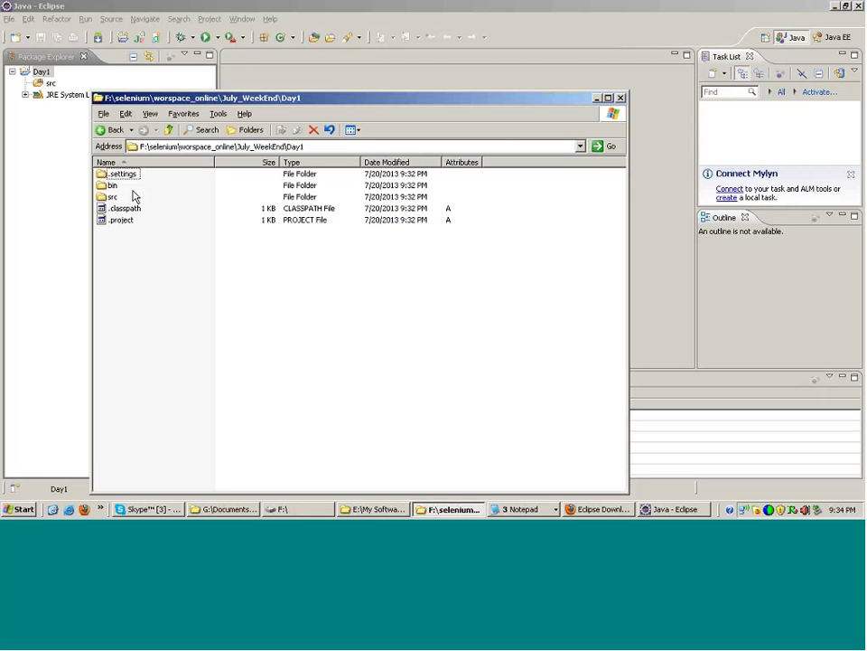
drag(140, 245, 112, 176)
click(229, 246)
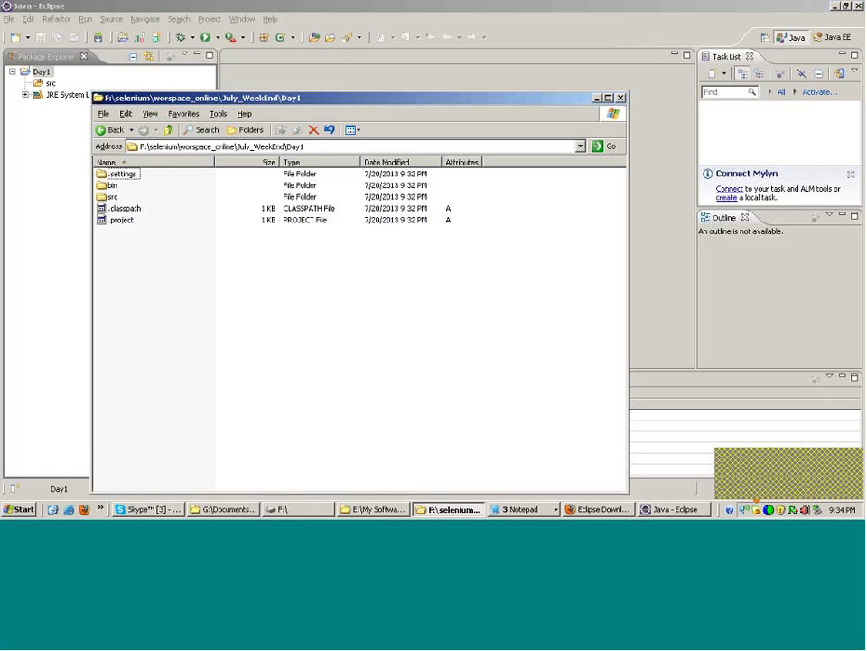
drag(325, 101, 551, 98)
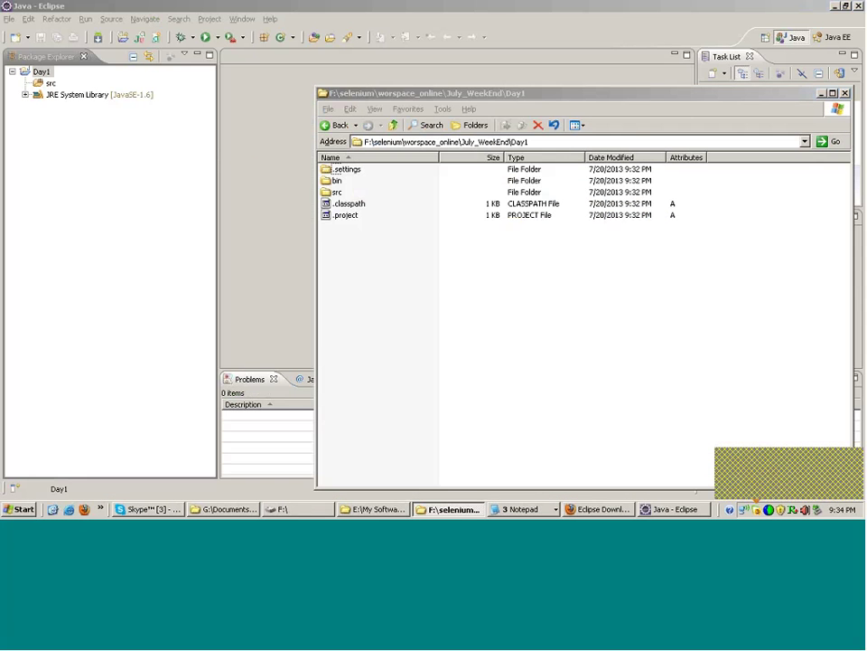
Compare the src, bin, .settings and .project items in the Day1 folder with the project tree in Eclipse.
mouse_move(330, 193)
mouse_down()
mouse_move(227, 155)
mouse_move(167, 110)
mouse_move(51, 83)
mouse_up()
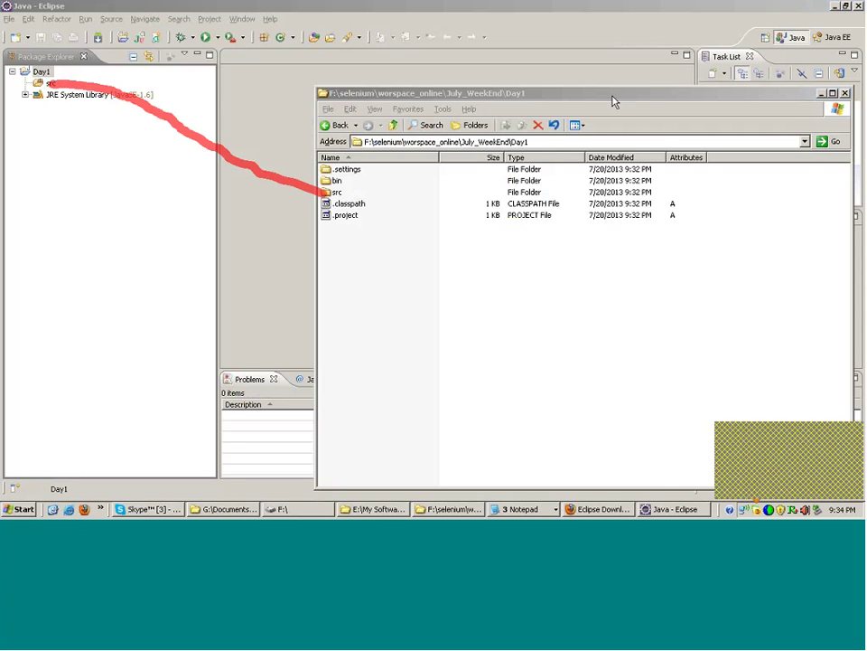
key(Escape)
click(340, 181)
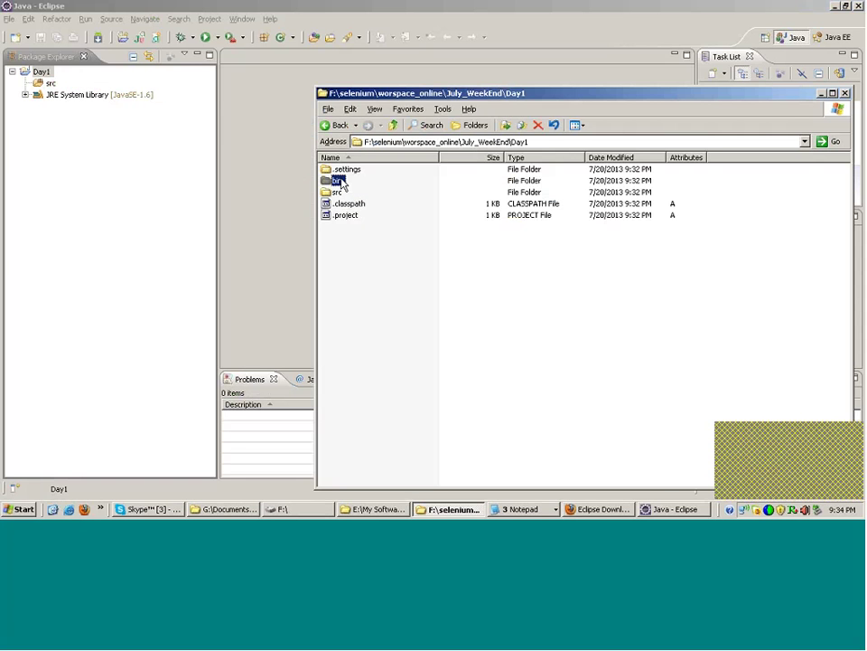
click(341, 169)
click(340, 181)
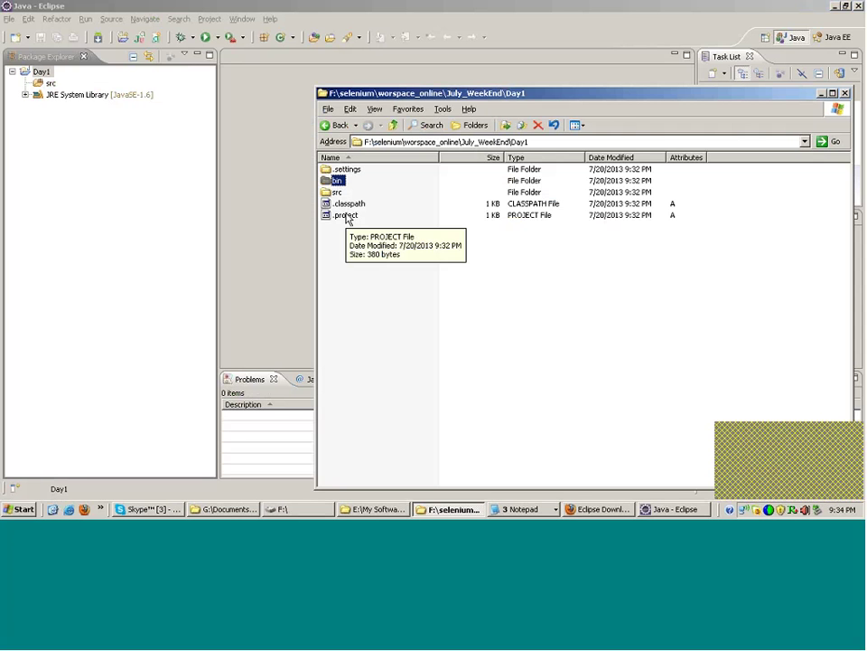
click(347, 217)
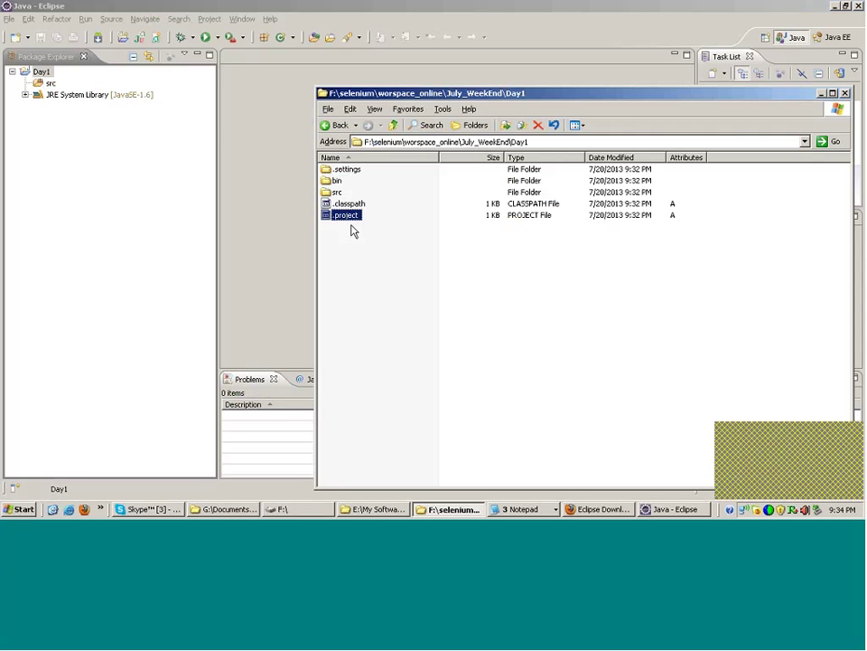
mouse_move(349, 222)
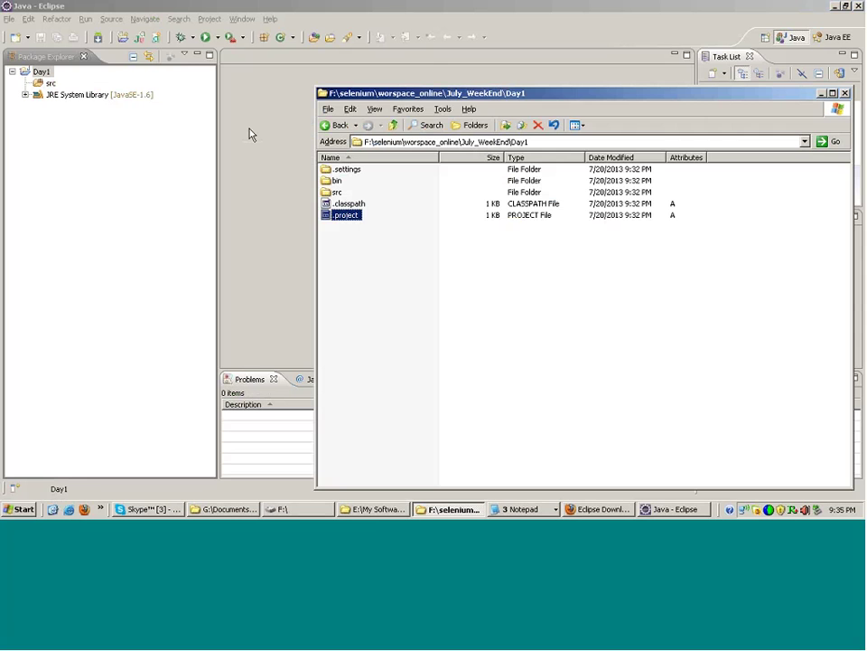
Create a public Java class named Sample_Java in Day1's src folder, including the public static void main method stub.
click(52, 84)
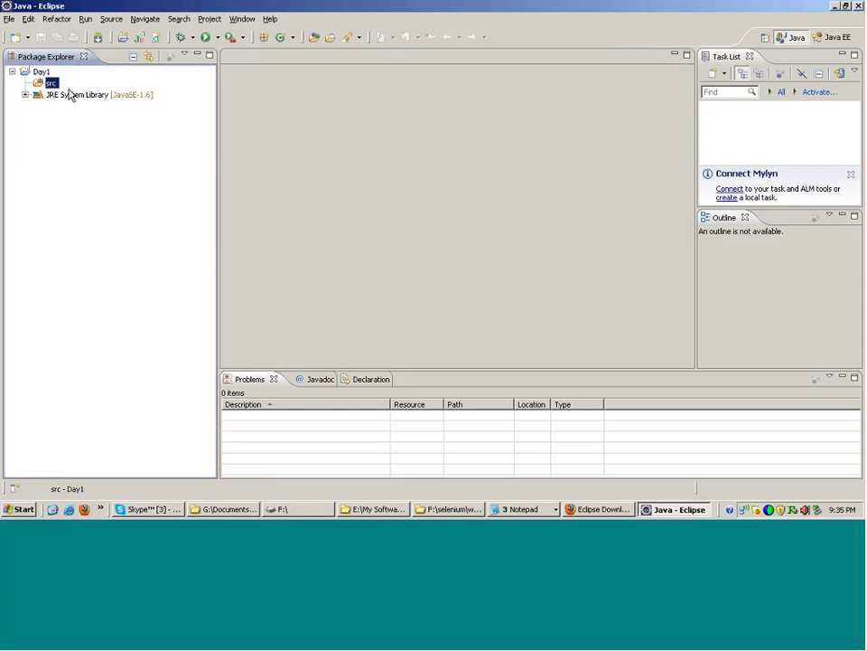
right_click(52, 86)
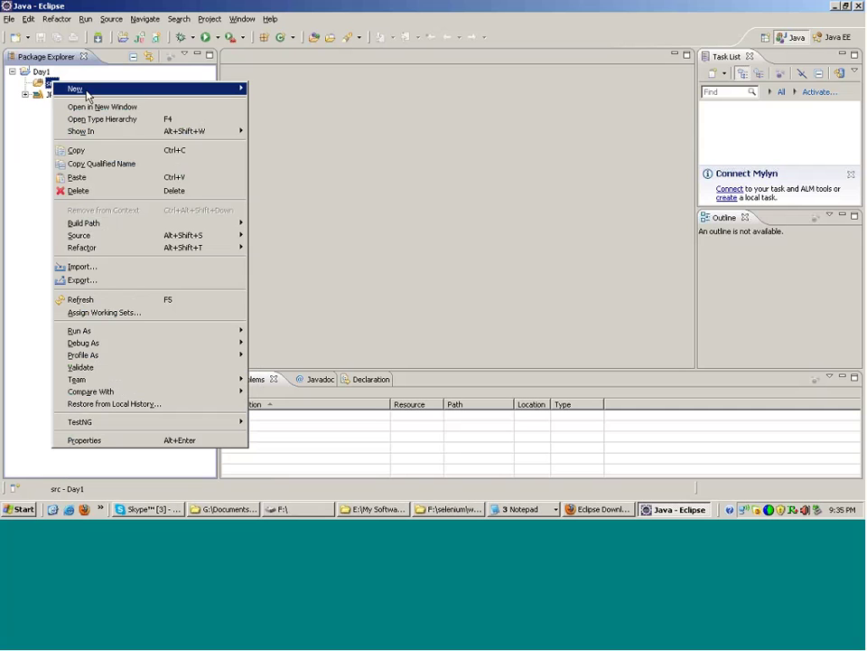
mouse_move(87, 95)
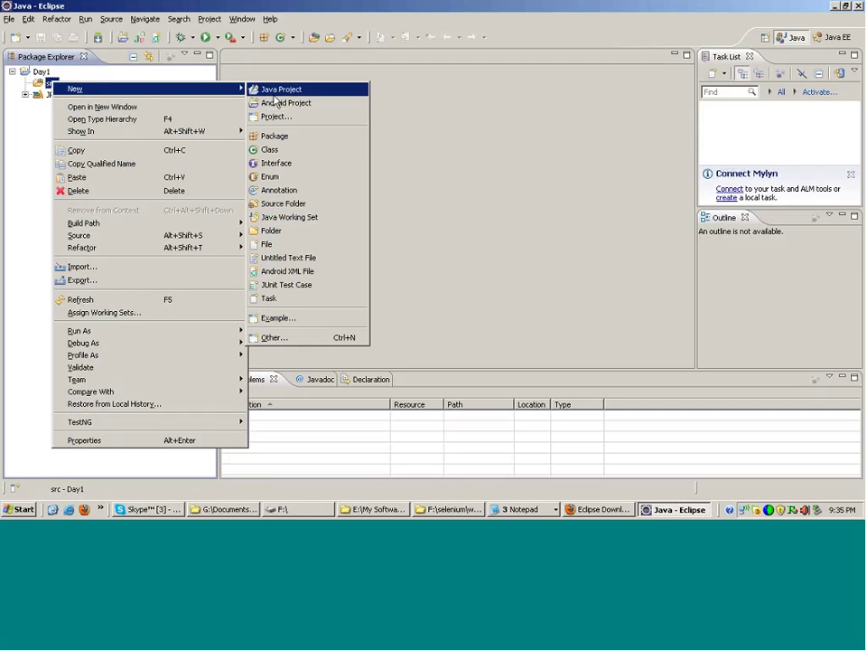
click(299, 152)
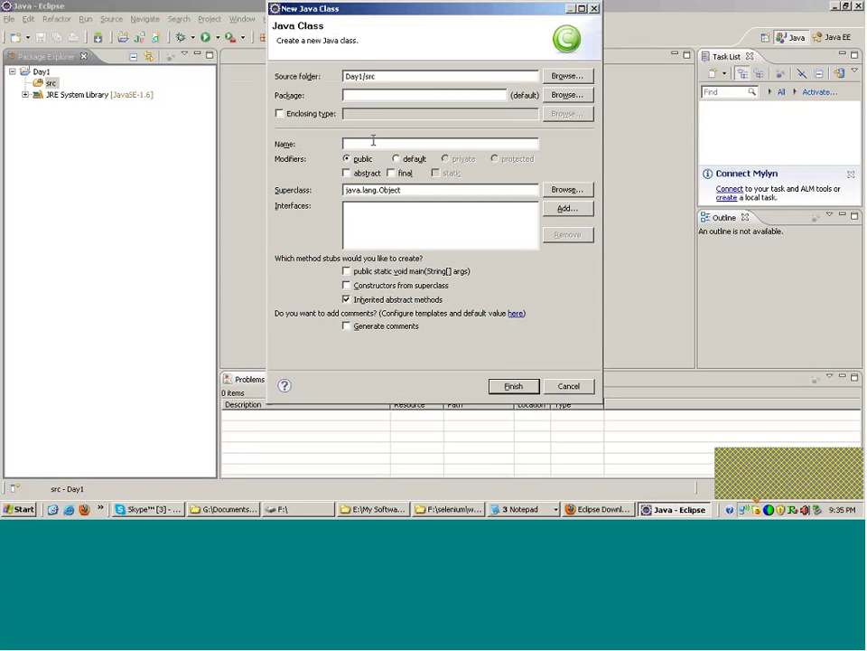
text(Sample_Java)
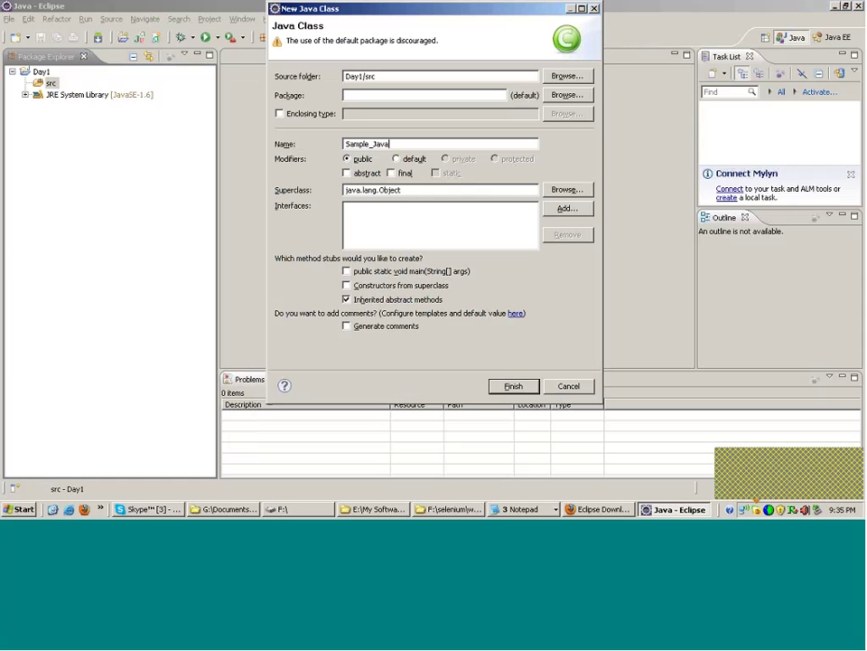
double_click(409, 144)
click(410, 144)
click(412, 272)
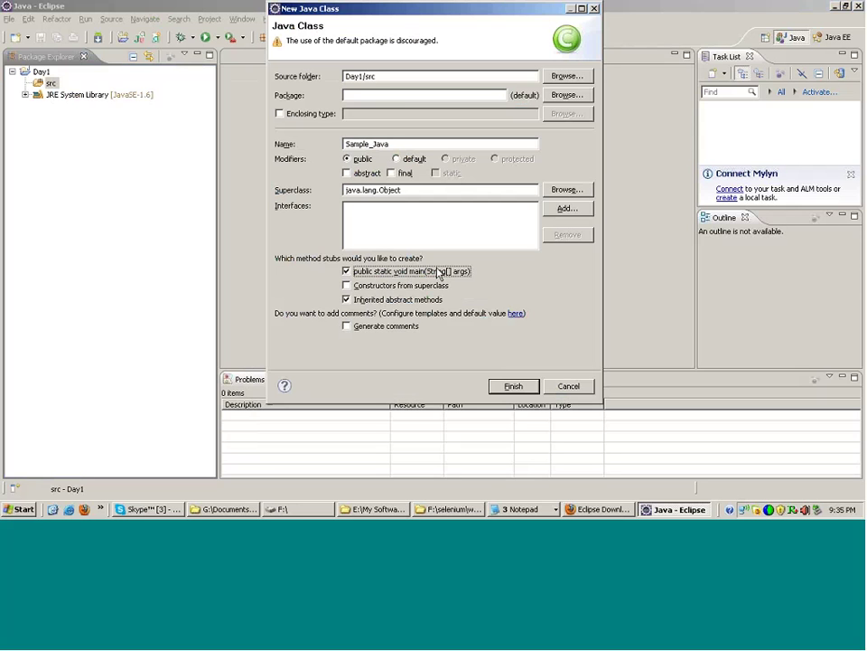
click(514, 392)
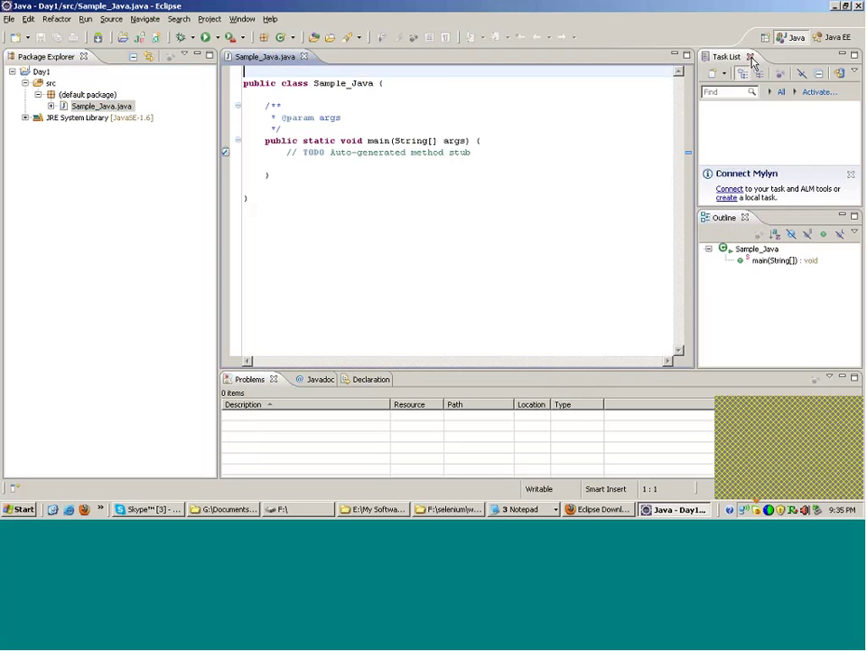
Open the Colors and Fonts settings under General > Appearance in the Eclipse preferences.
drag(244, 74, 264, 231)
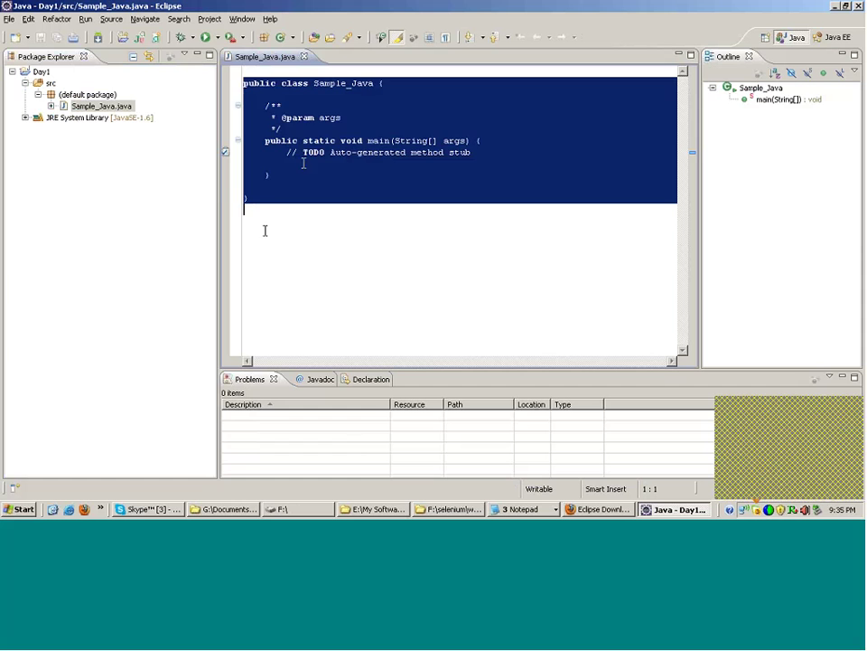
click(303, 164)
click(242, 18)
click(253, 191)
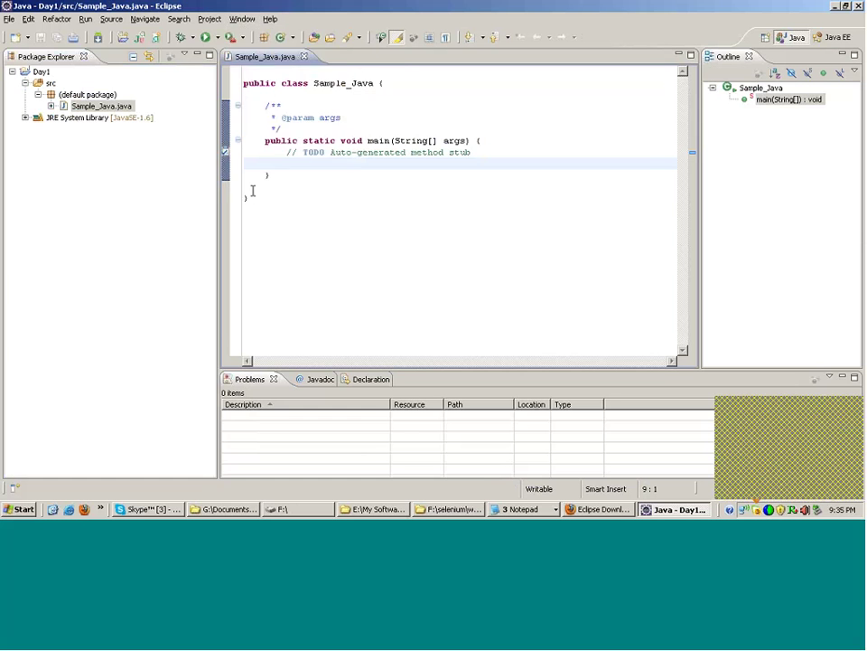
click(237, 51)
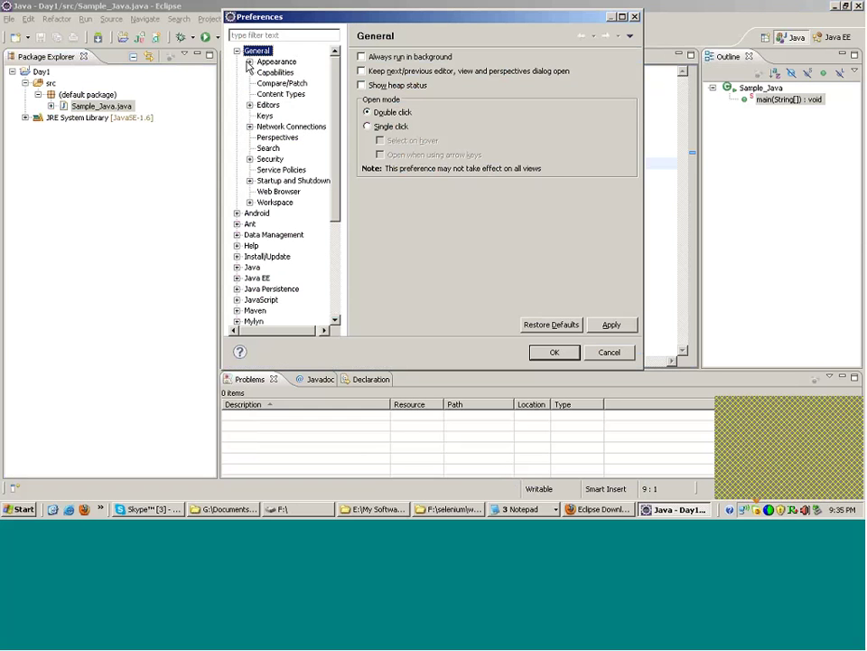
click(250, 61)
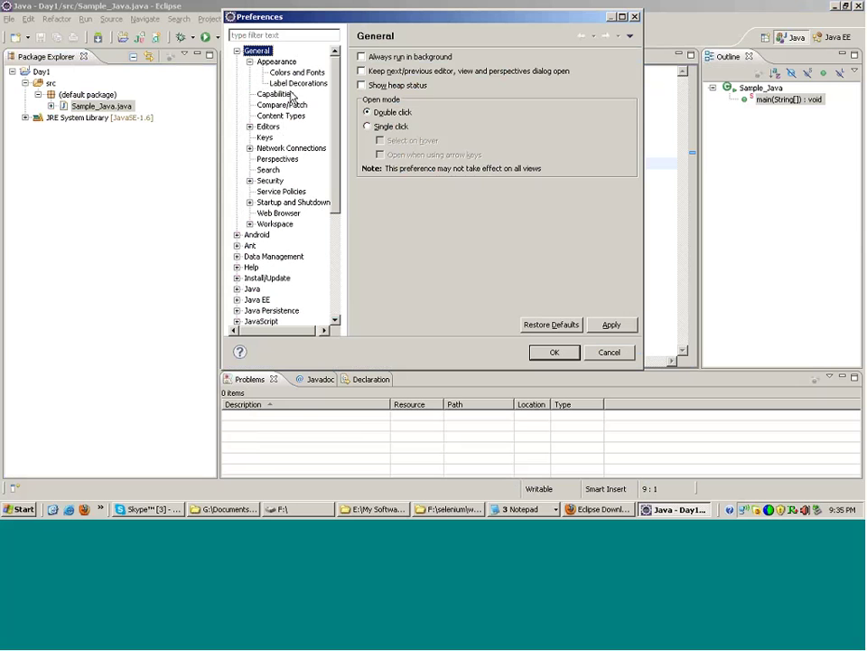
click(297, 72)
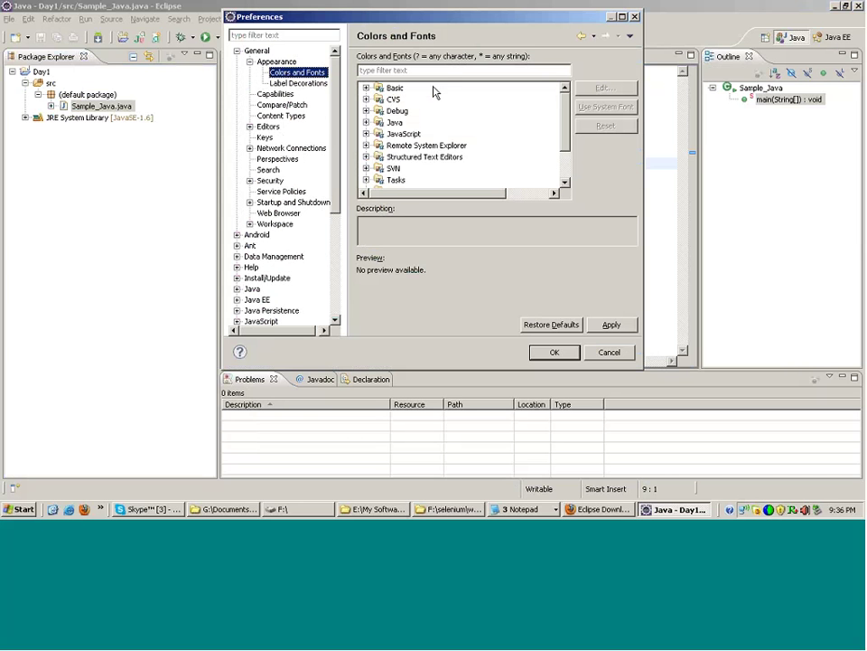
Set the Basic Text Font to Courier New size 14, apply the preferences and close the Outline view.
double_click(395, 88)
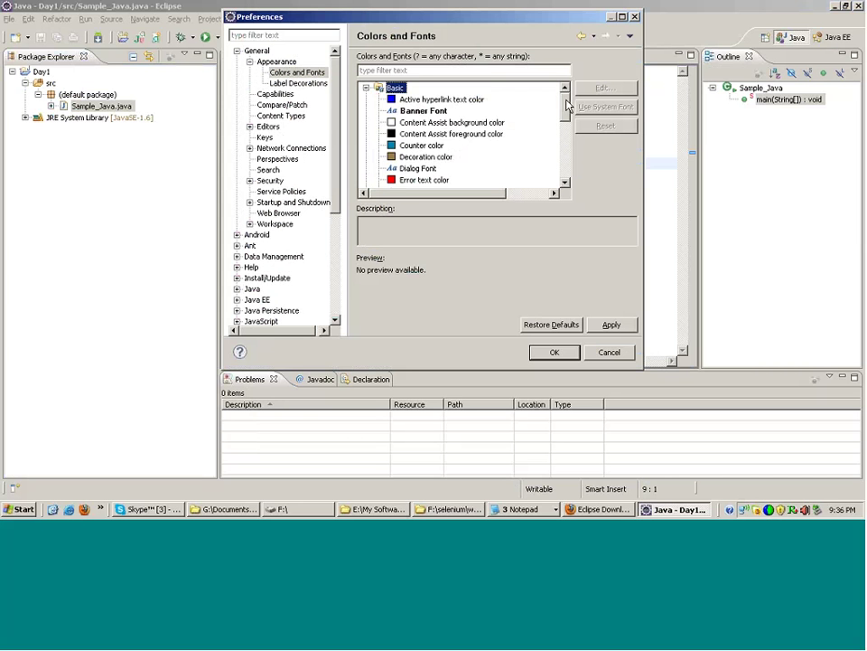
drag(566, 101, 566, 142)
click(421, 122)
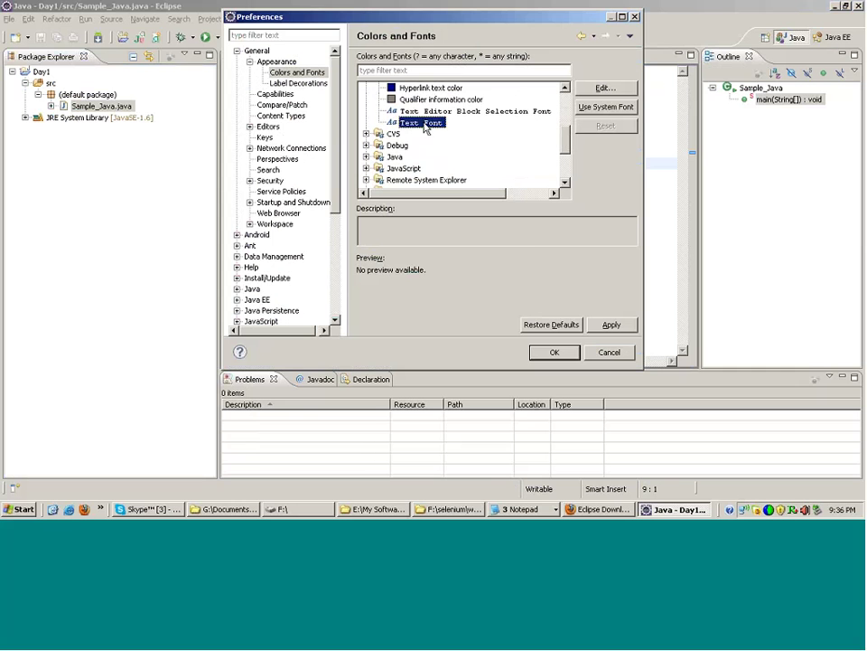
click(591, 88)
click(446, 169)
click(496, 122)
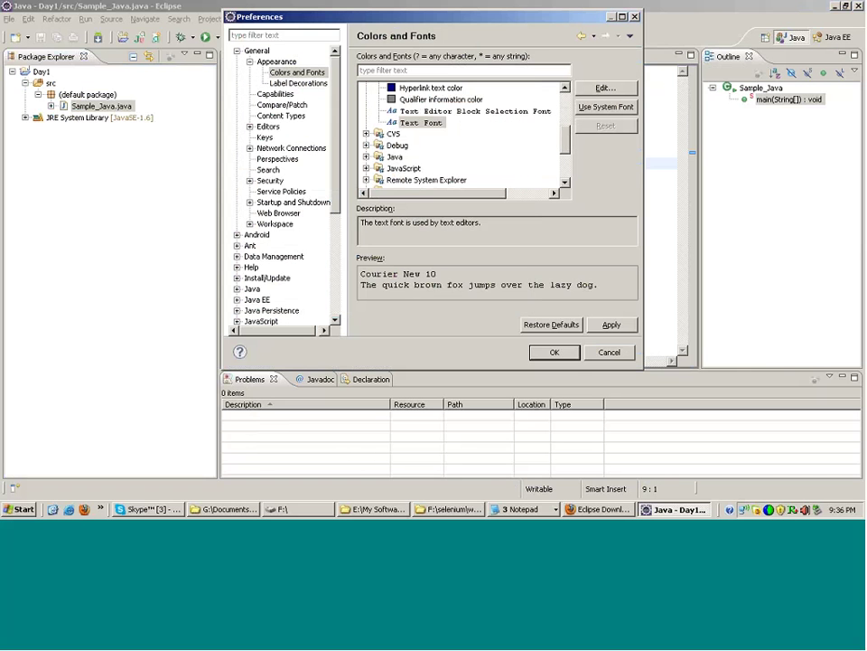
click(555, 353)
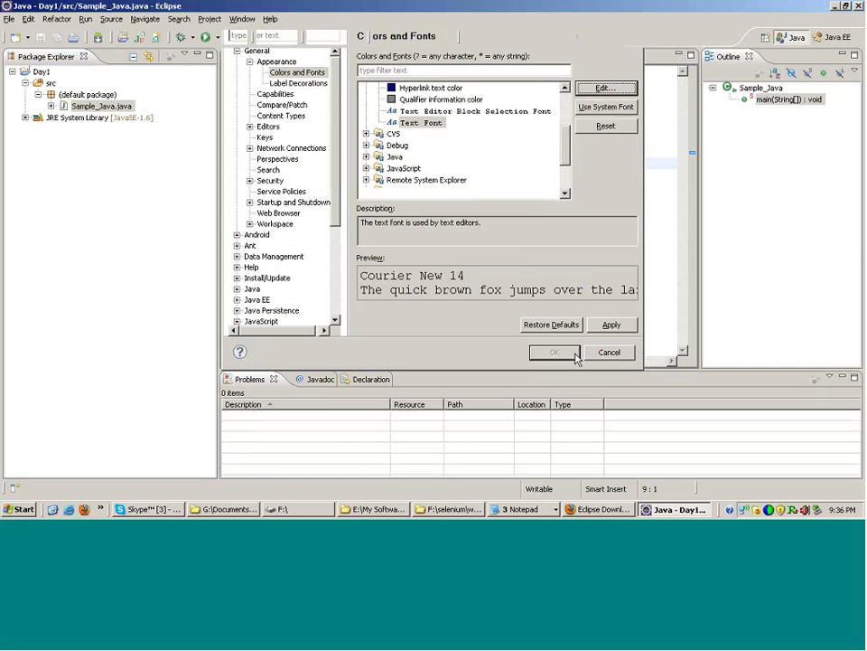
click(749, 56)
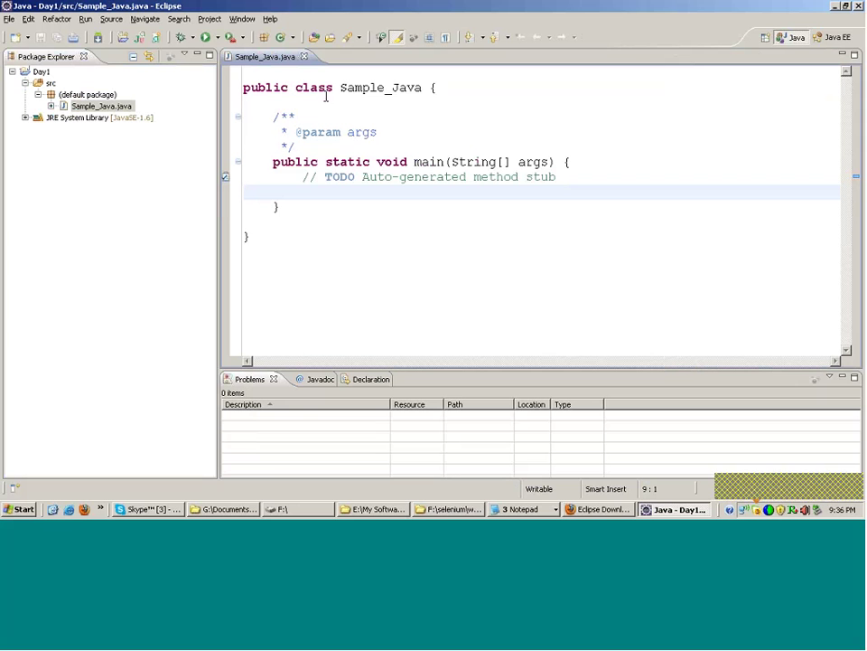
drag(303, 178, 596, 180)
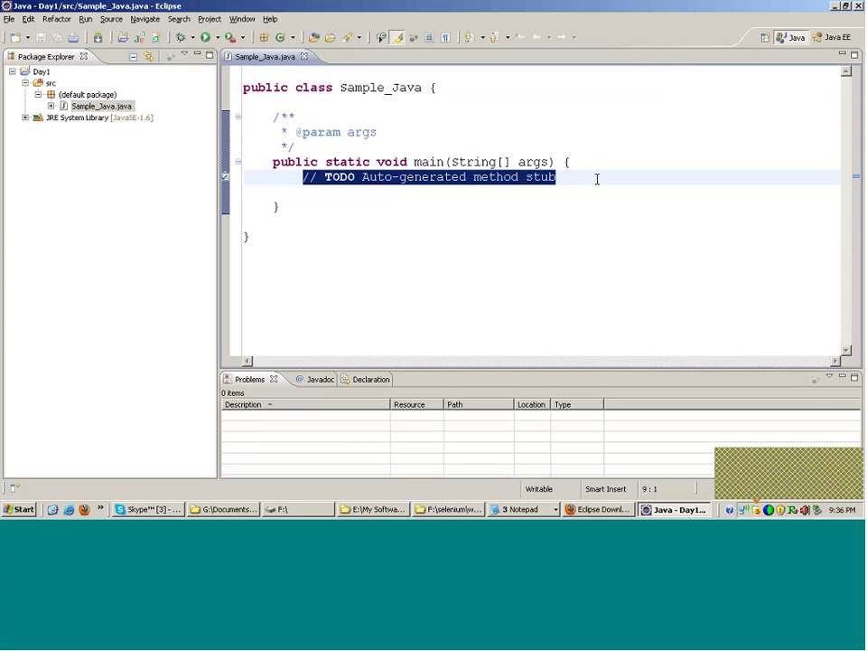
key(Delete)
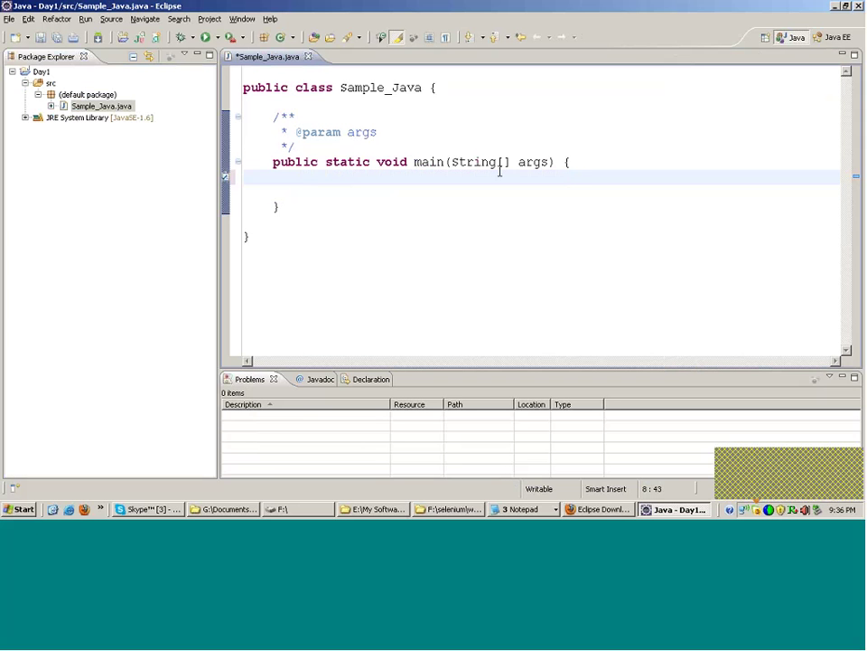
drag(310, 148, 280, 111)
key(Delete)
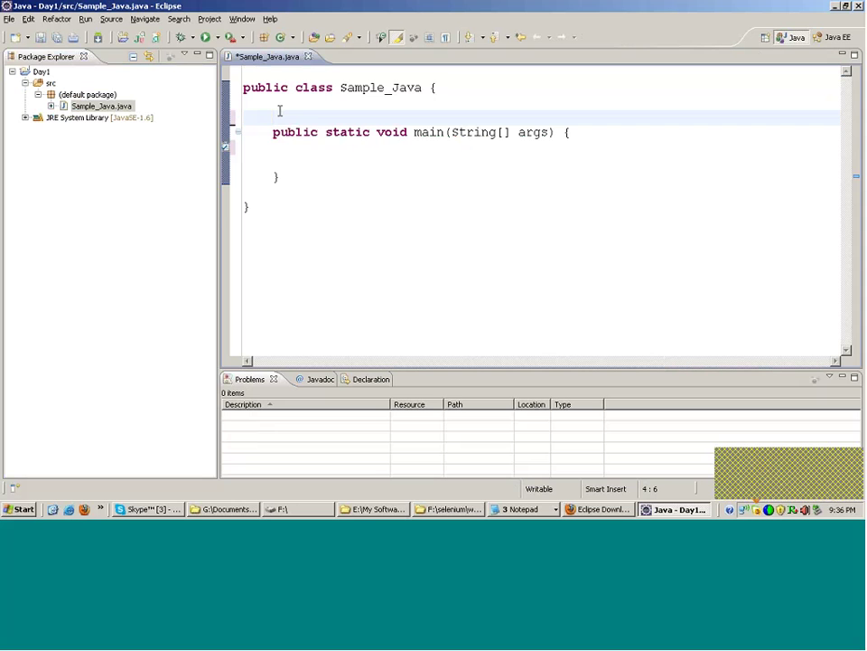
key(ctrl+s)
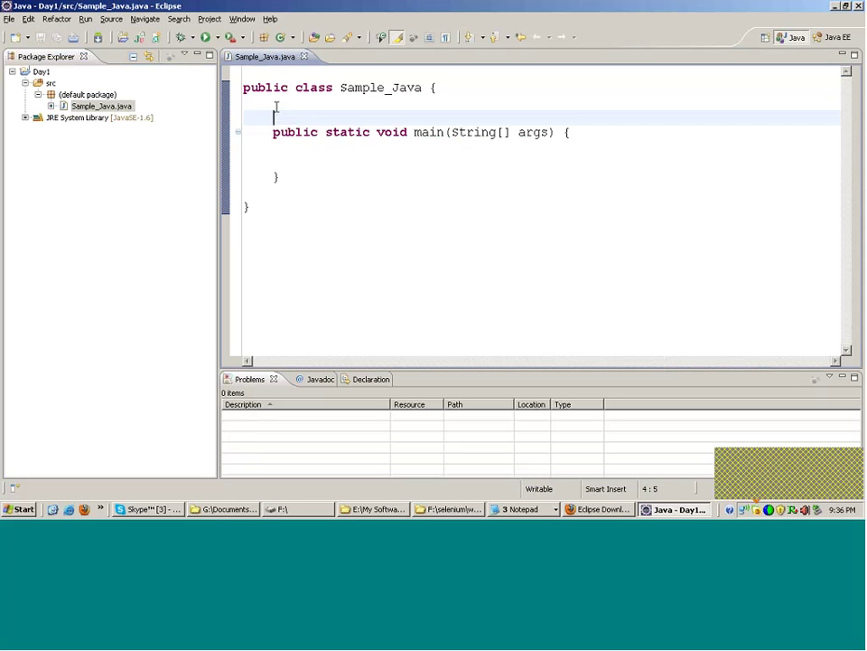
Examine the Sample_Java class body and the public, static, void and String[] args parts of its main method declaration.
click(273, 88)
click(340, 132)
double_click(339, 132)
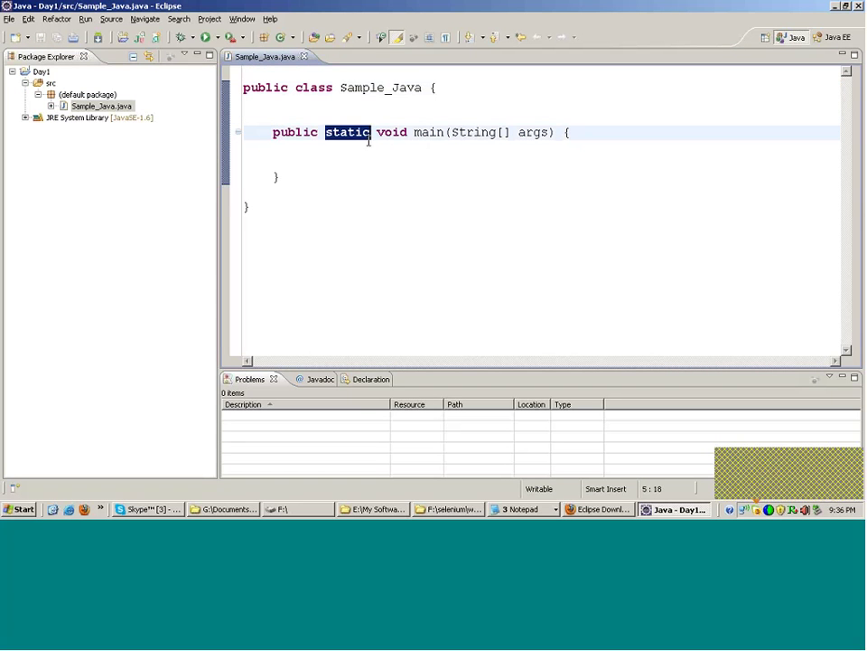
double_click(308, 132)
click(413, 132)
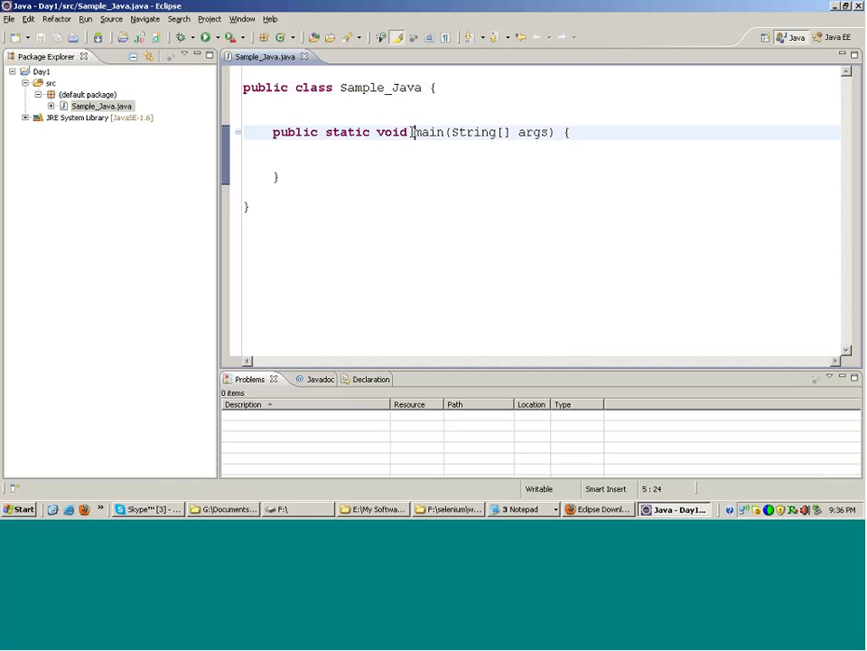
drag(411, 131, 248, 132)
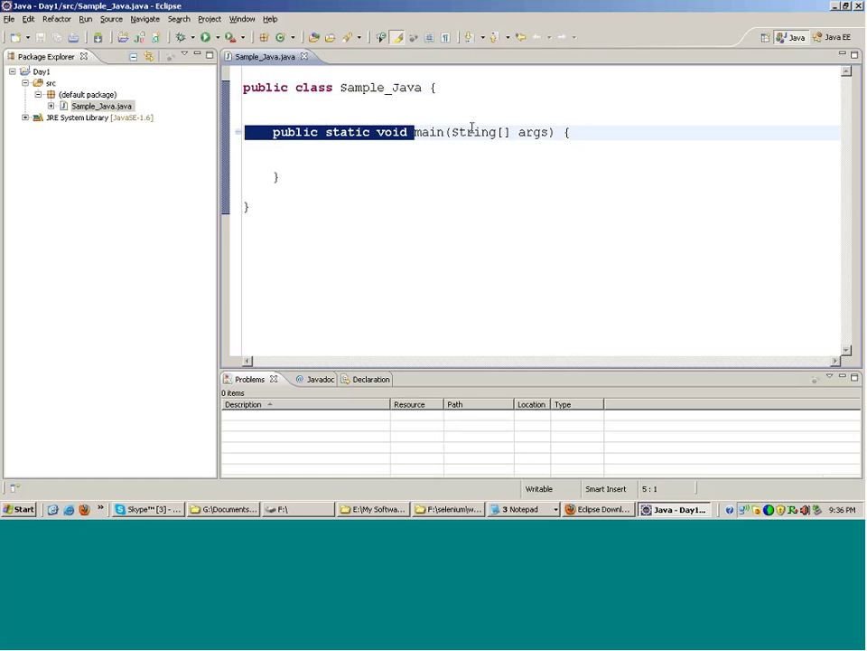
mouse_move(472, 134)
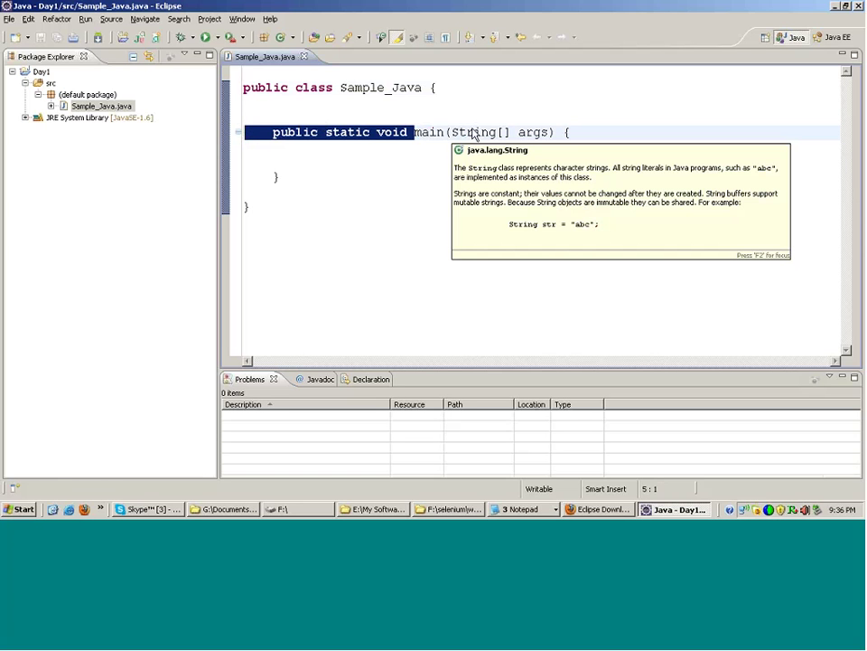
click(456, 89)
double_click(456, 90)
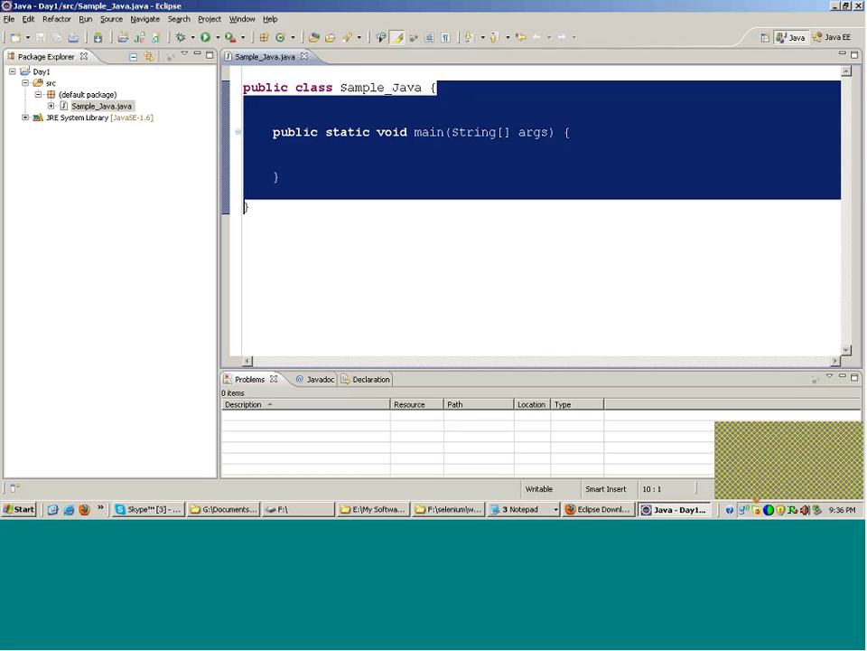
click(459, 154)
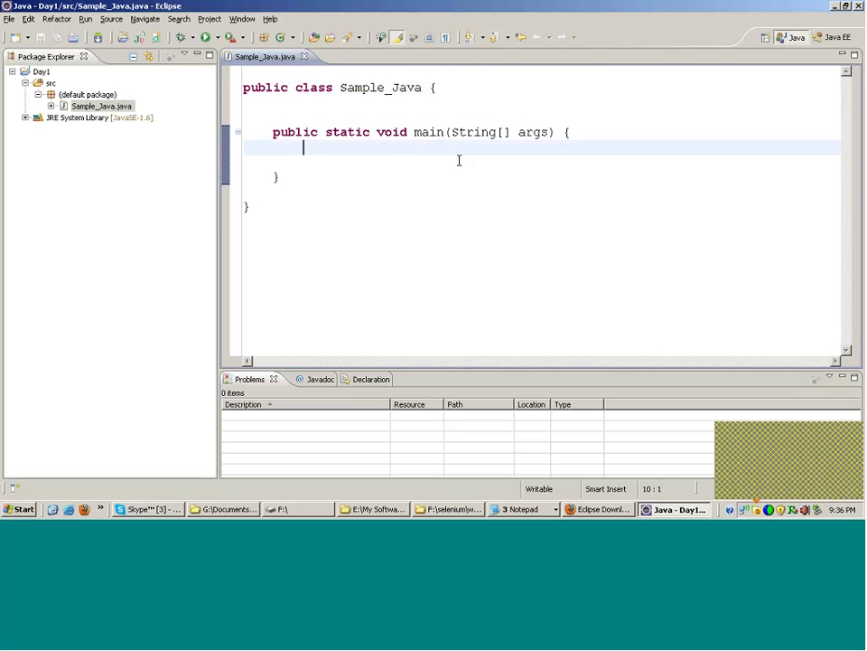
click(511, 512)
click(374, 146)
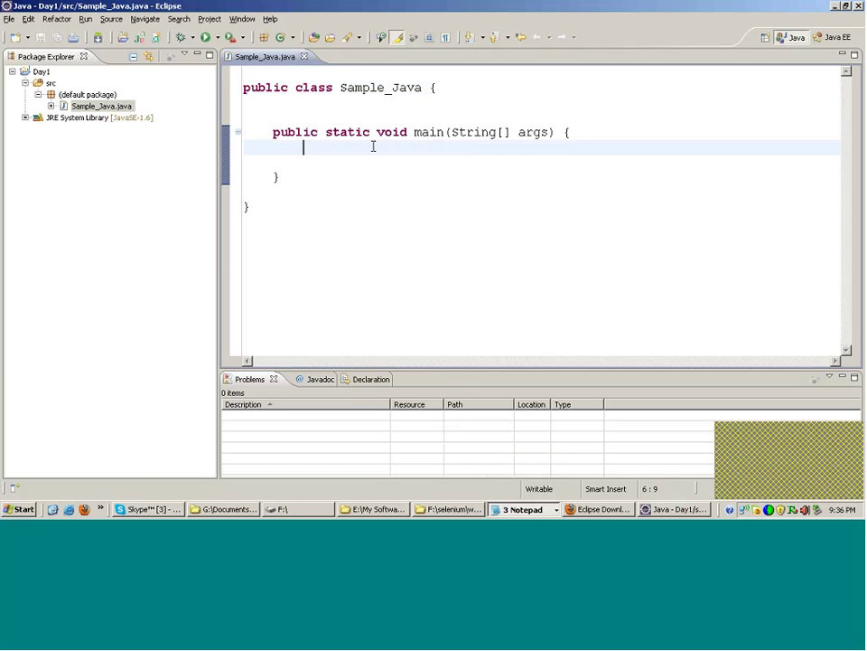
double_click(350, 133)
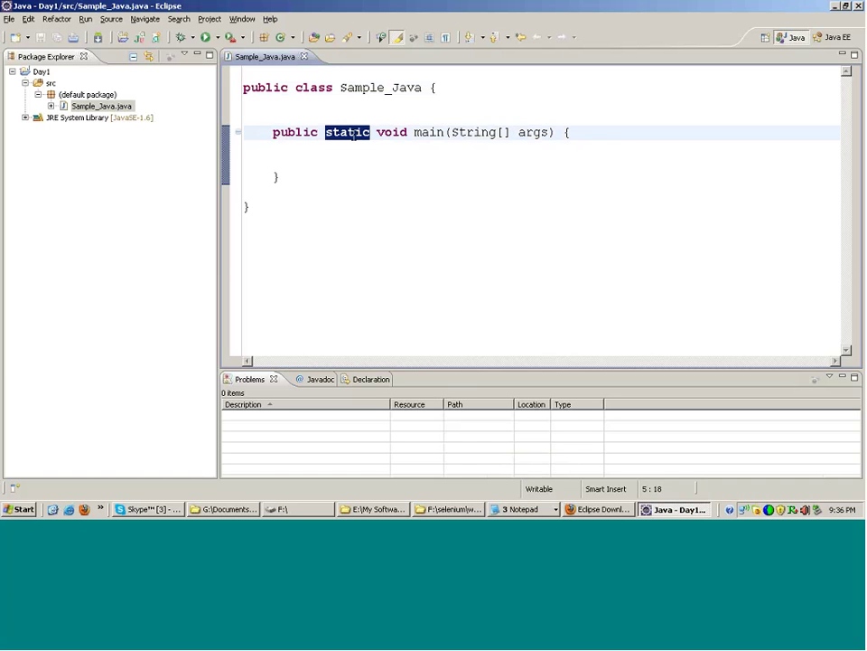
double_click(310, 133)
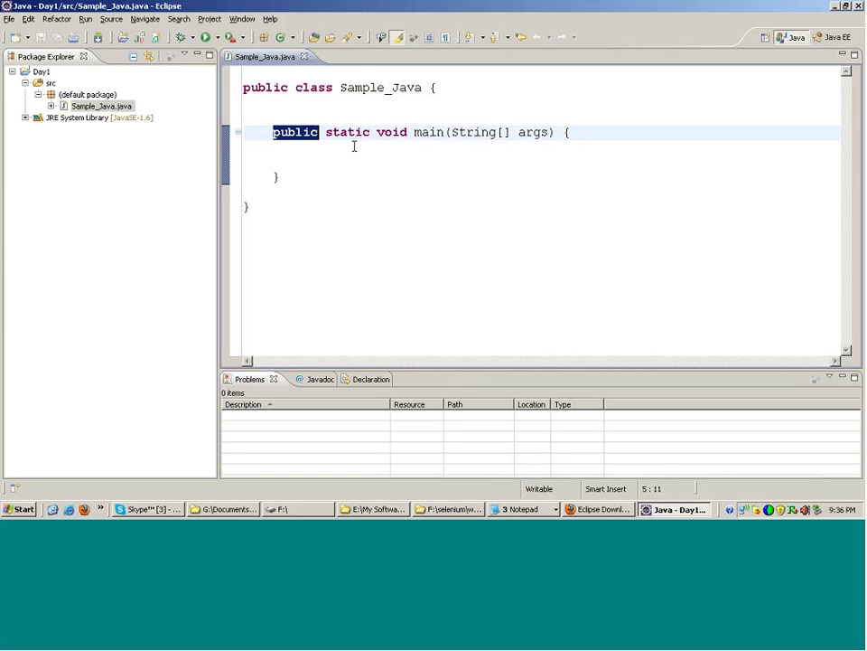
Insert a System.out.println(); statement in the empty body of the main method using the syso completion.
double_click(431, 132)
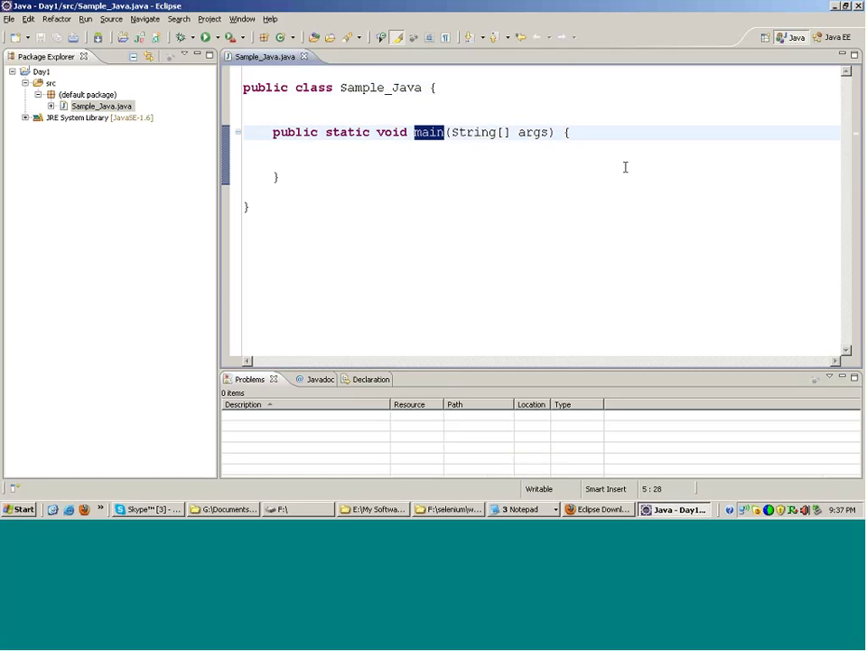
drag(373, 171, 458, 151)
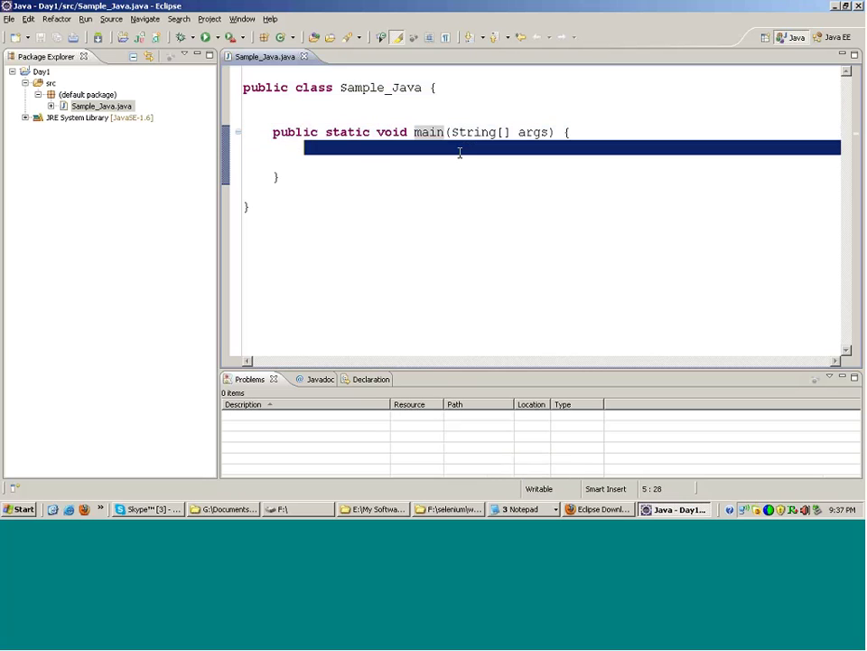
click(405, 163)
key(Tab)
key(Tab)
text(syso)
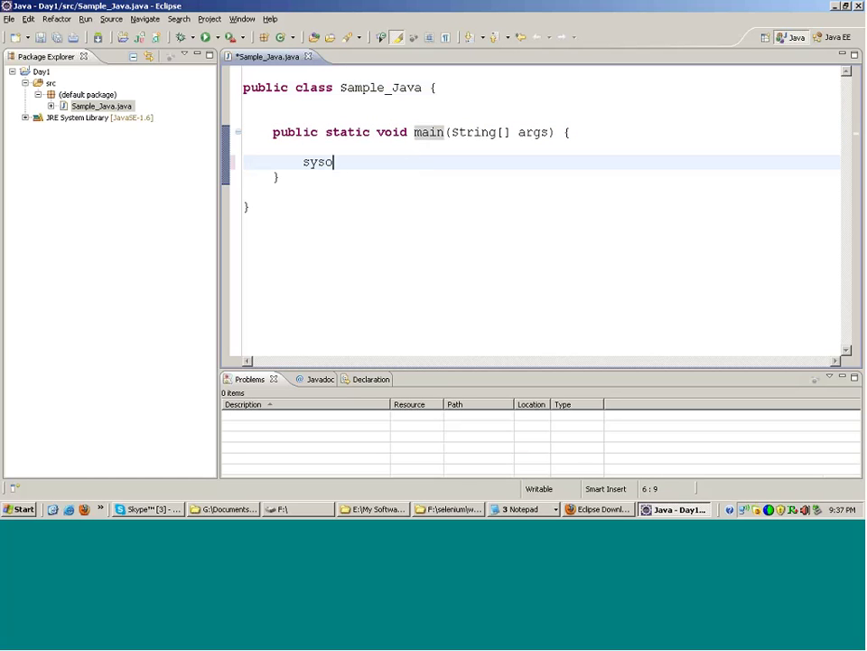
key(ctrl+space)
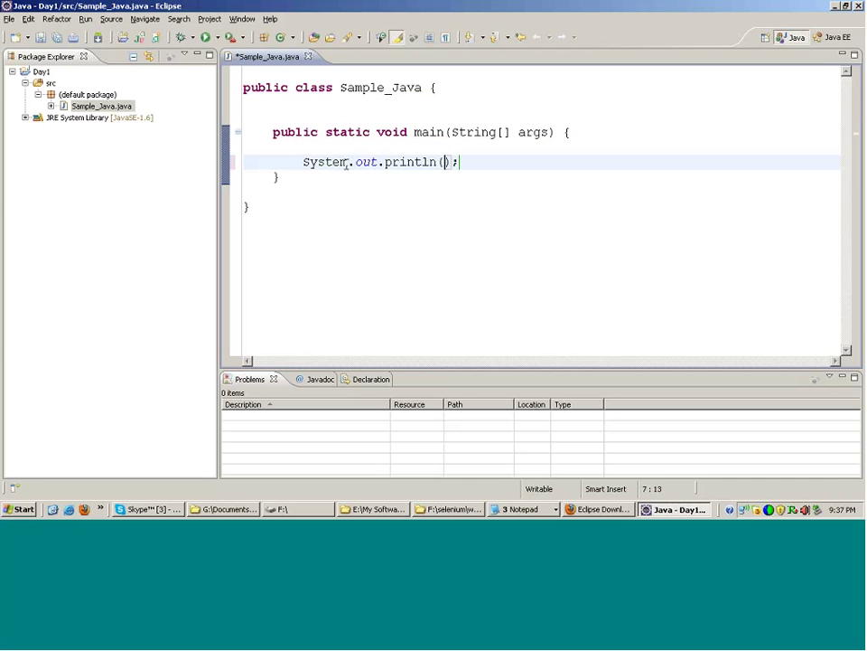
Enter a quoted string starting with "learn" as the argument of the println statement in the main method.
drag(303, 163, 460, 161)
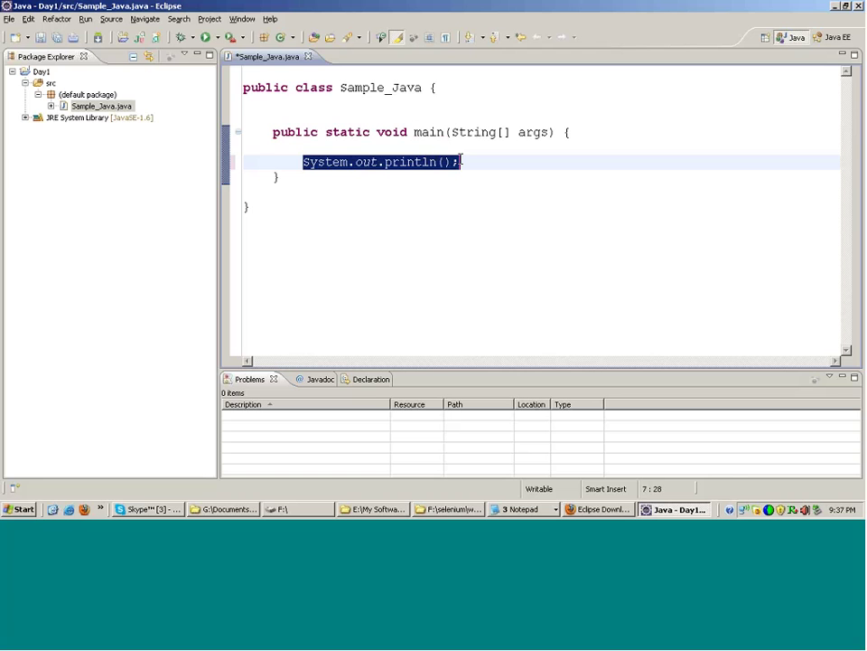
click(450, 161)
text(")
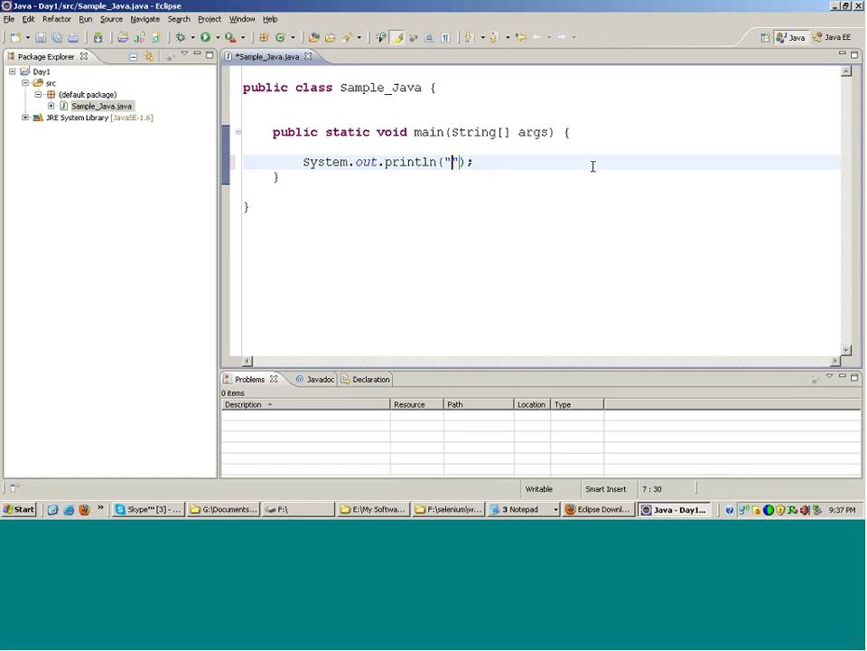
text(learn)
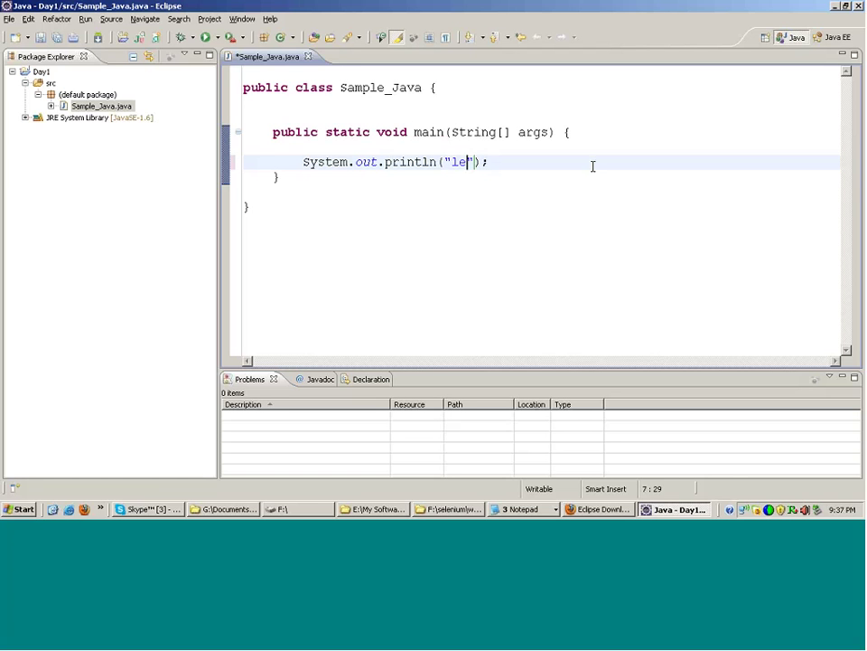